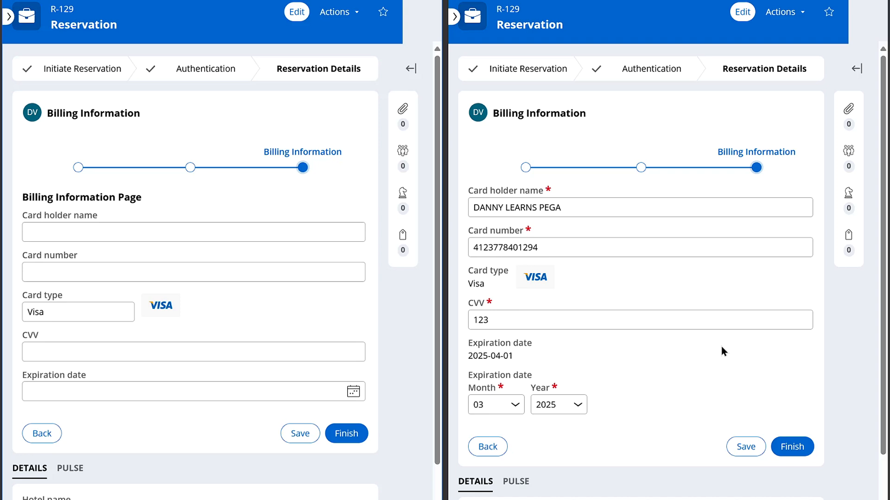
{"action": "left_click", "coordinate": [635, 251]}
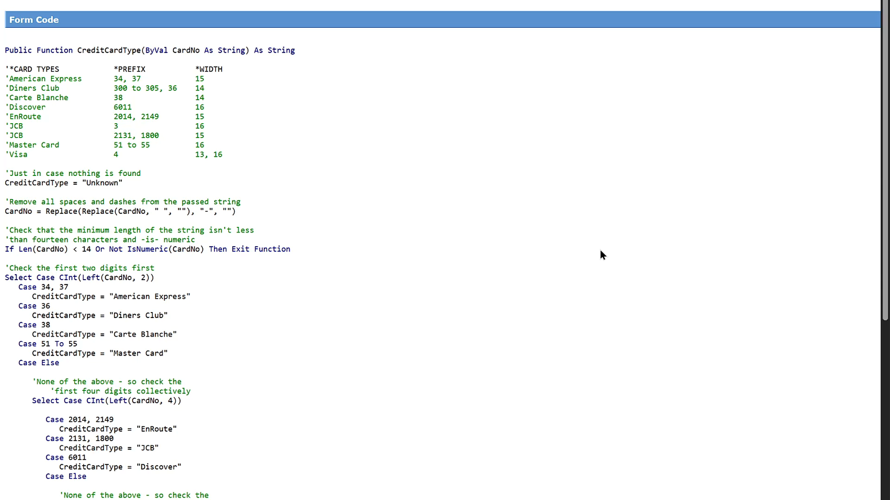
{"action": "scroll", "coordinate": [598, 246], "scroll_direction": "down", "scroll_amount": 2}
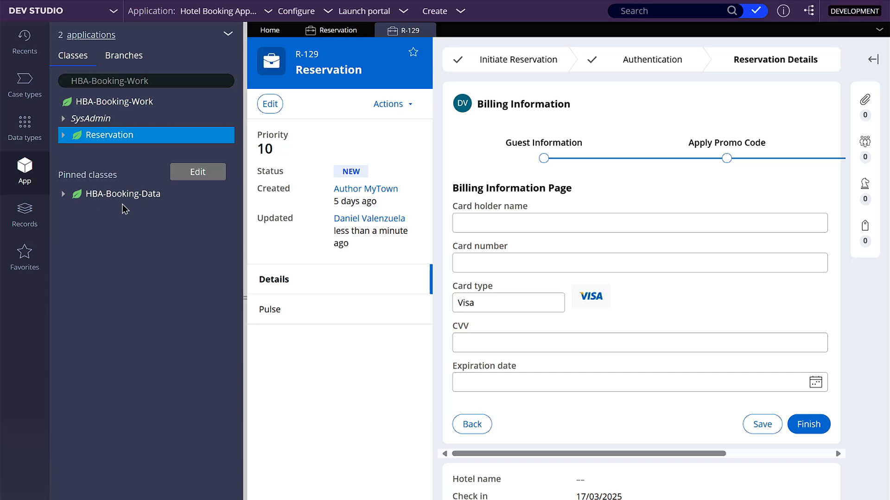
Step: Create a Declare Expression rule for the .CardType property in the BillingInformation class of HBA-Booking-Data and open it
{"action": "left_click", "coordinate": [64, 200]}
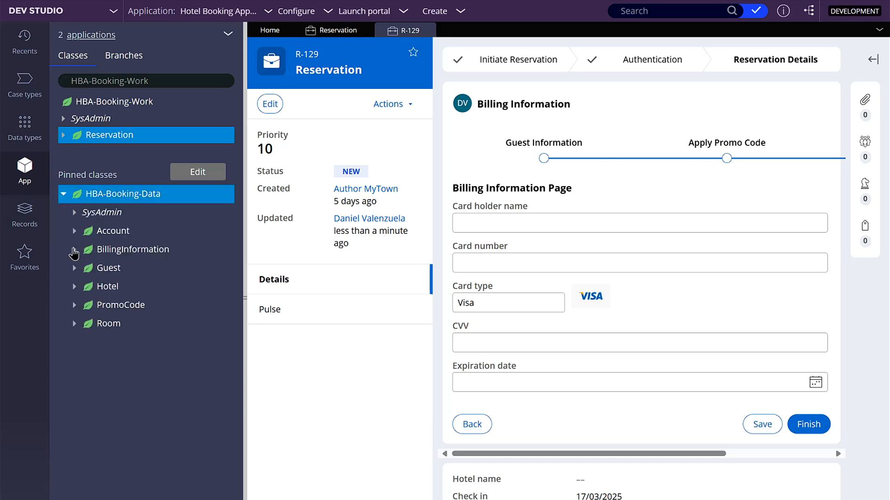
{"action": "left_click", "coordinate": [74, 250]}
{"action": "left_click", "coordinate": [111, 288]}
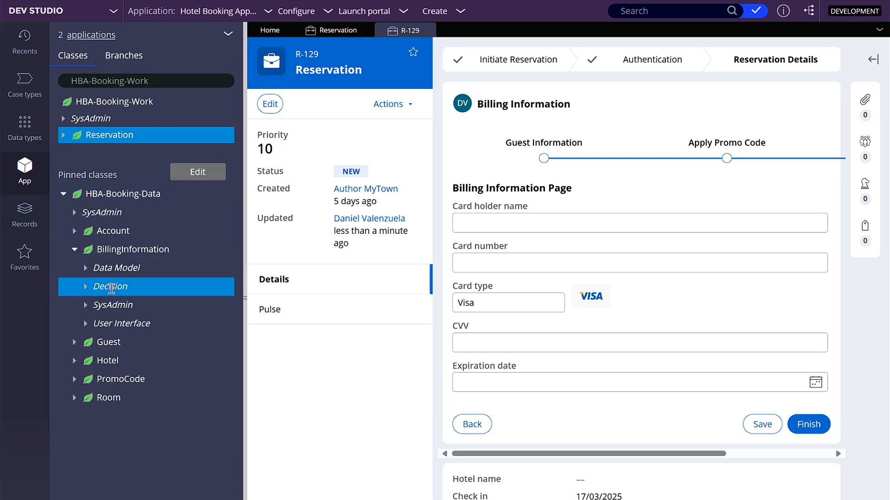
{"action": "right_click", "coordinate": [111, 287]}
{"action": "mouse_move", "coordinate": [123, 303]}
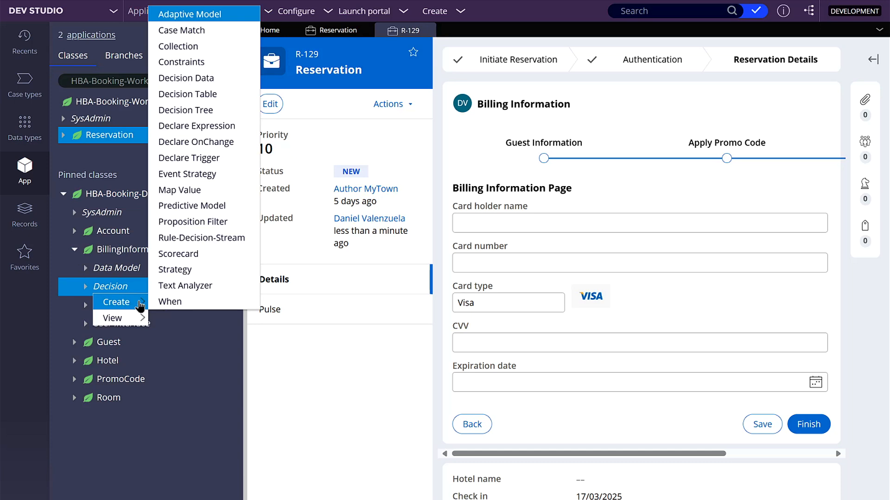
{"action": "left_click", "coordinate": [232, 126]}
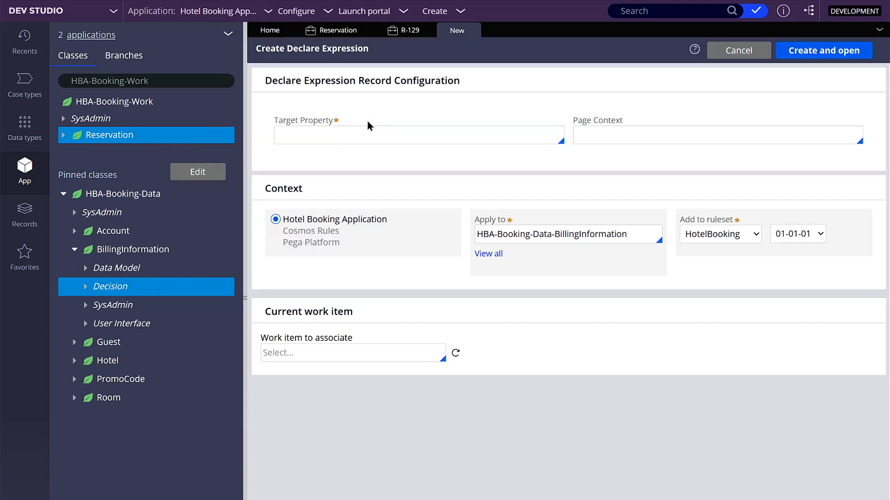
{"action": "left_click", "coordinate": [375, 133]}
{"action": "type", "text": ".CardType"}
{"action": "left_click", "coordinate": [802, 54]}
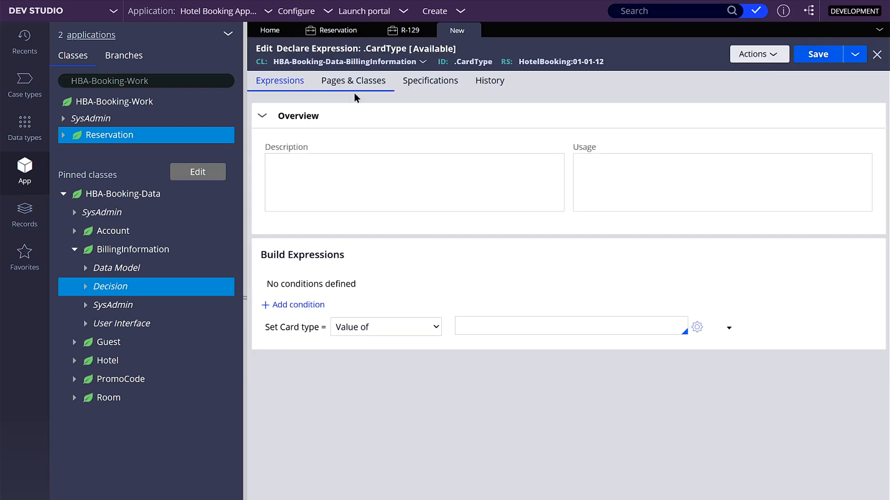
Step: Set Card type to the result of a decision tree named Card Type, and create and open that decision tree
{"action": "left_click", "coordinate": [261, 117]}
{"action": "left_click", "coordinate": [425, 222]}
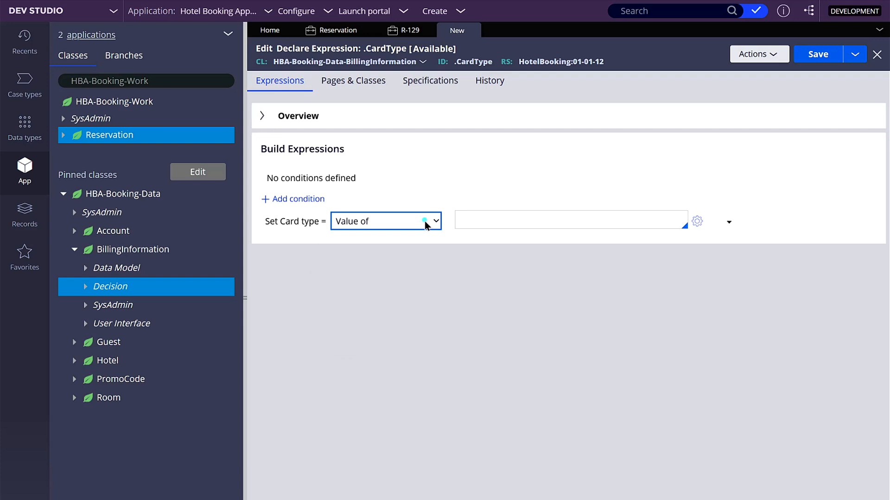
{"action": "left_click", "coordinate": [425, 224]}
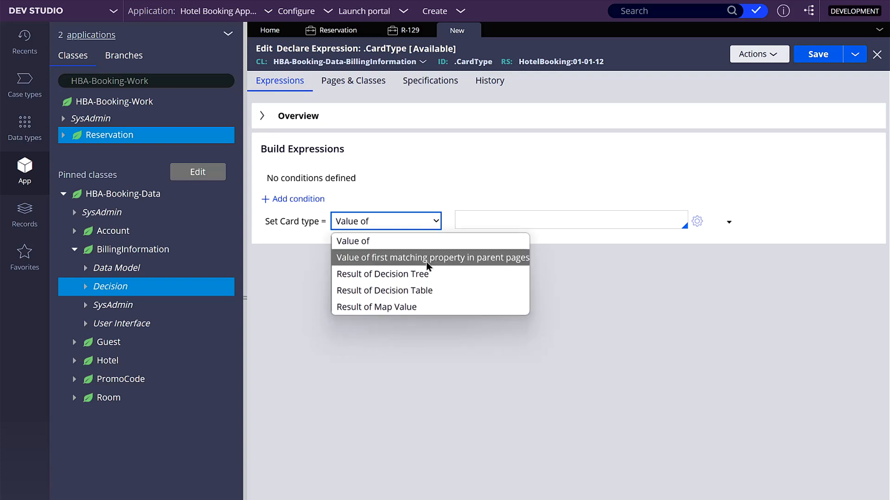
{"action": "left_click", "coordinate": [430, 273]}
{"action": "left_click", "coordinate": [553, 223]}
{"action": "type", "text": "Card Type"}
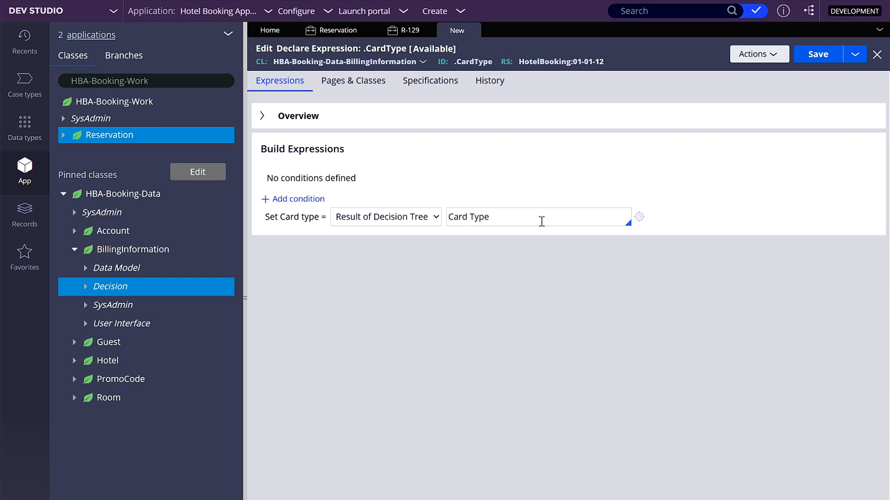
{"action": "left_click", "coordinate": [639, 218]}
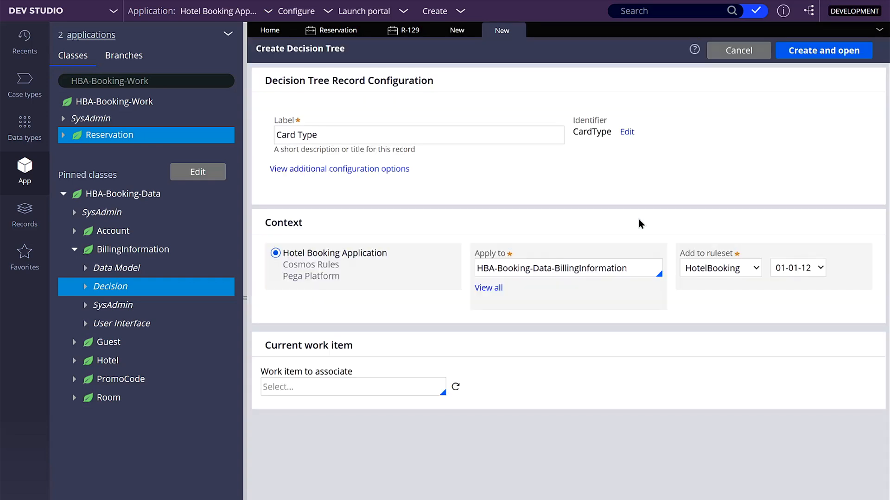
{"action": "left_click", "coordinate": [799, 55]}
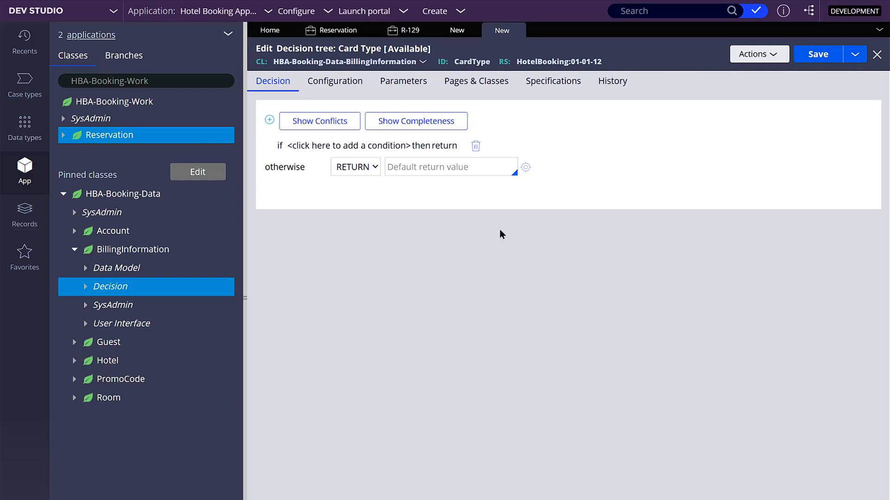
Step: Open the decision tree's first condition row for editing and review its comparison operators
{"action": "left_click", "coordinate": [309, 147]}
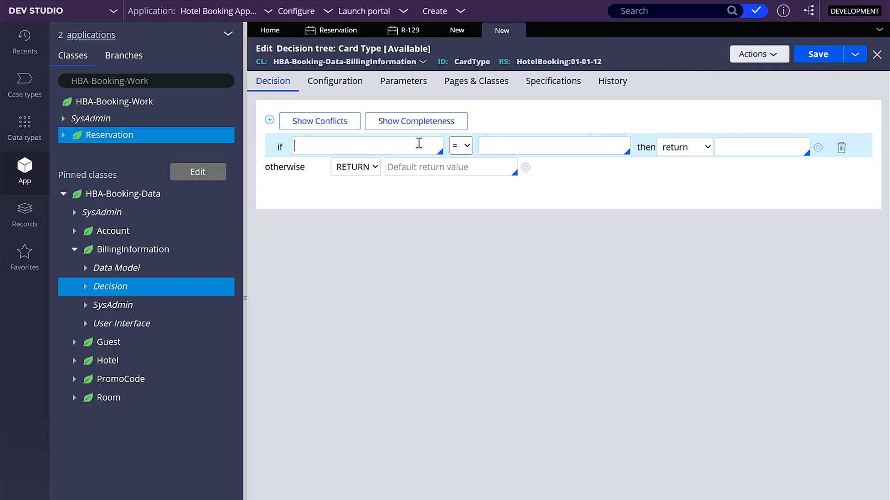
{"action": "left_click", "coordinate": [320, 149]}
{"action": "left_click", "coordinate": [461, 146]}
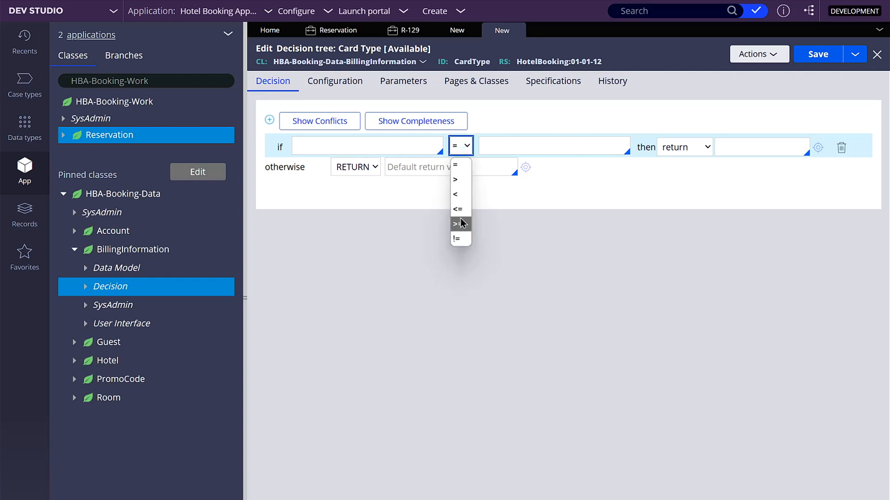
{"action": "left_click", "coordinate": [461, 146]}
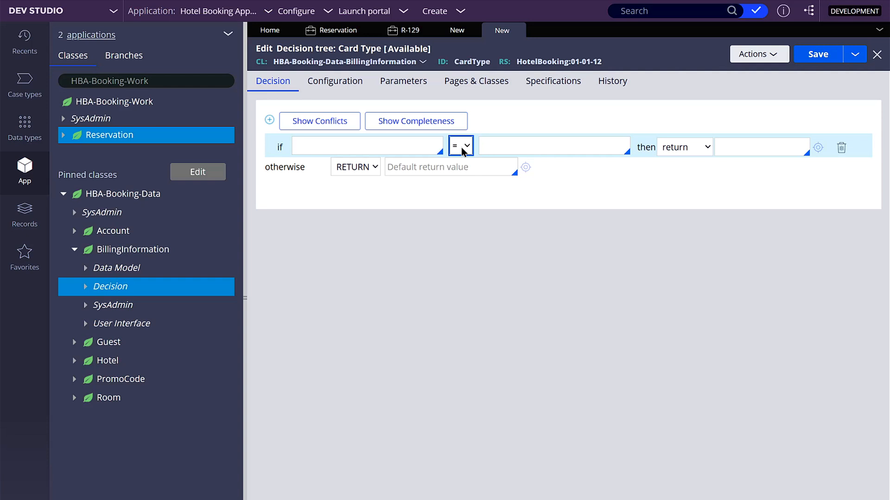
Step: Allow changes to function lists in the decision tree's configuration and set the default function to 1FreeFormExpressionBoolean
{"action": "left_click", "coordinate": [346, 88]}
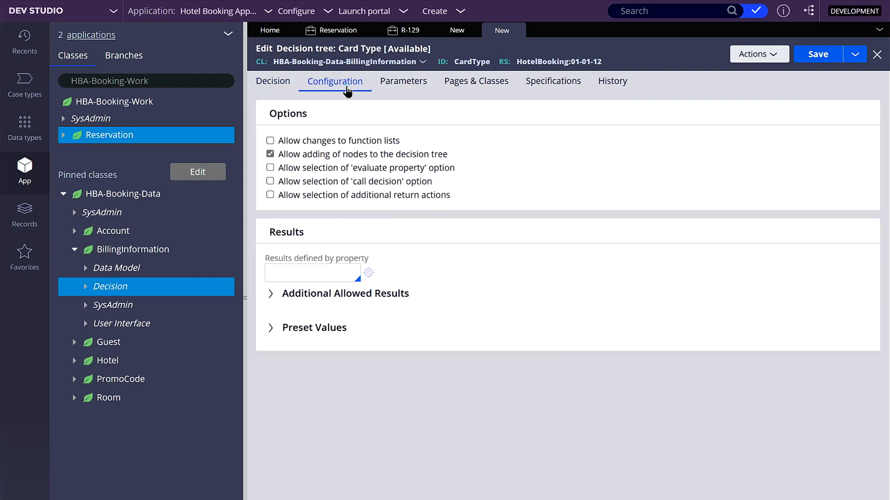
{"action": "left_click", "coordinate": [270, 141]}
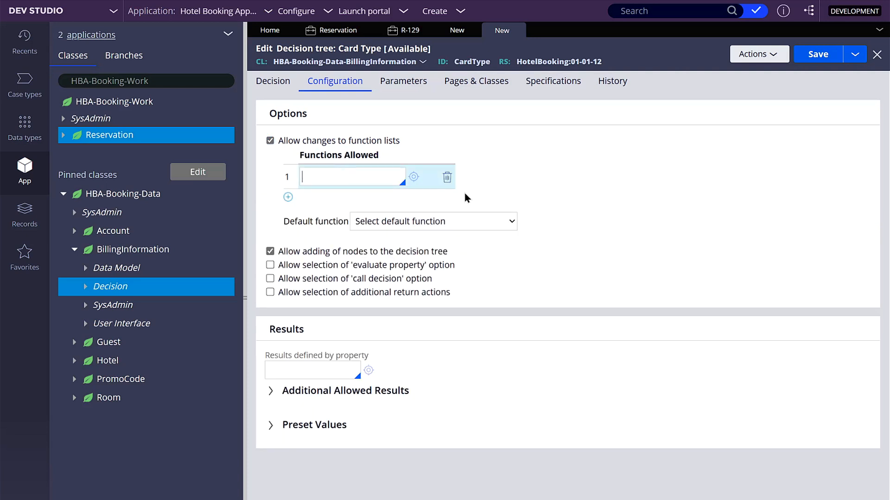
{"action": "left_click", "coordinate": [443, 222]}
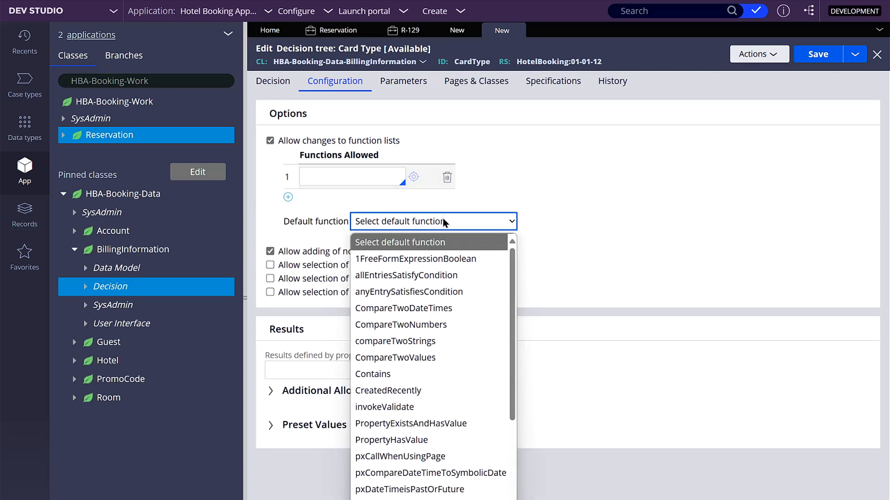
{"action": "left_click", "coordinate": [443, 220]}
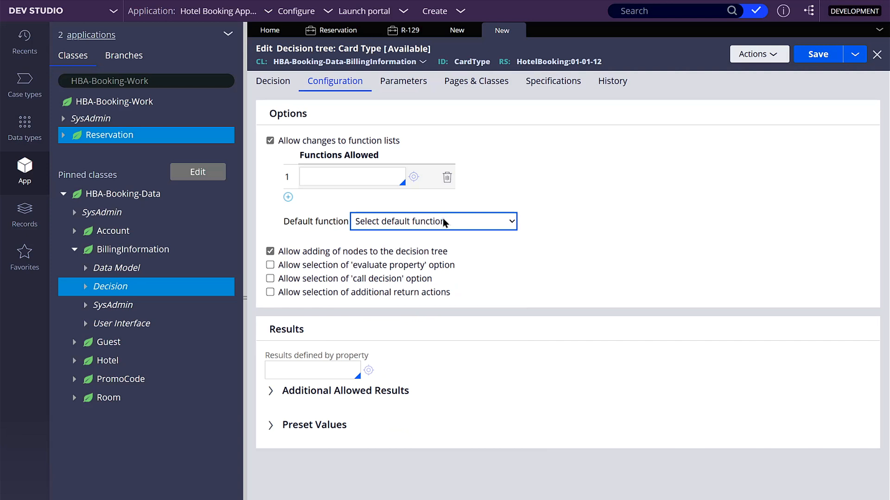
{"action": "left_click", "coordinate": [443, 220]}
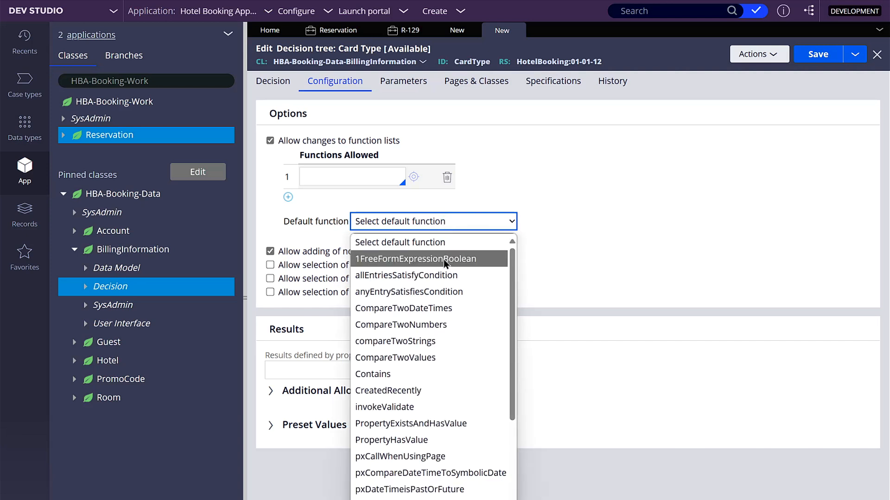
{"action": "left_click", "coordinate": [485, 257]}
Step: Add 1FreeFormExpressionBoolean as the first allowed function and save the decision tree
{"action": "left_click", "coordinate": [375, 178]}
{"action": "key", "text": "Down"}
{"action": "key", "text": "Return"}
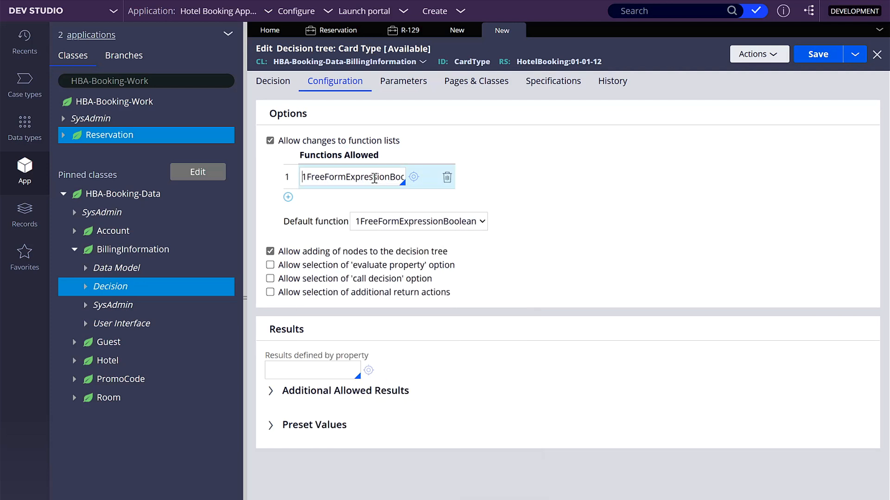
{"action": "left_click", "coordinate": [803, 59]}
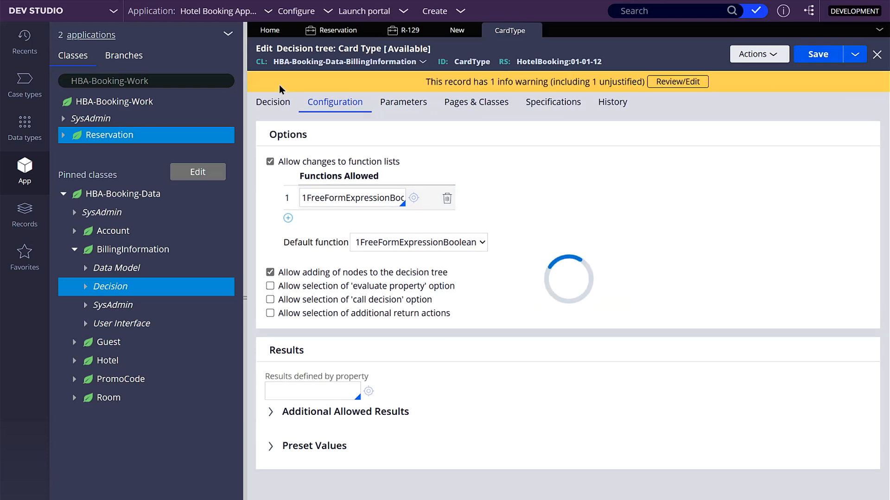
Step: Change the first condition of the decision tree to the form [expression evaluates to true]
{"action": "left_click", "coordinate": [278, 103]}
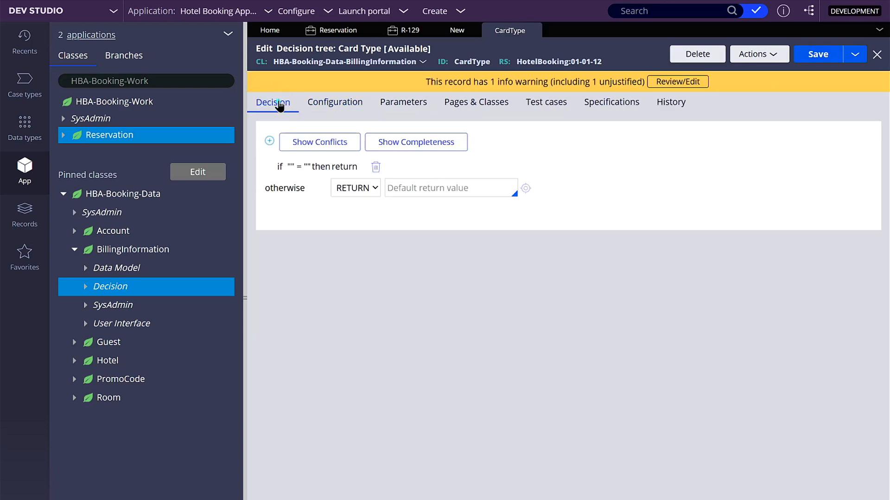
{"action": "left_click", "coordinate": [298, 167]}
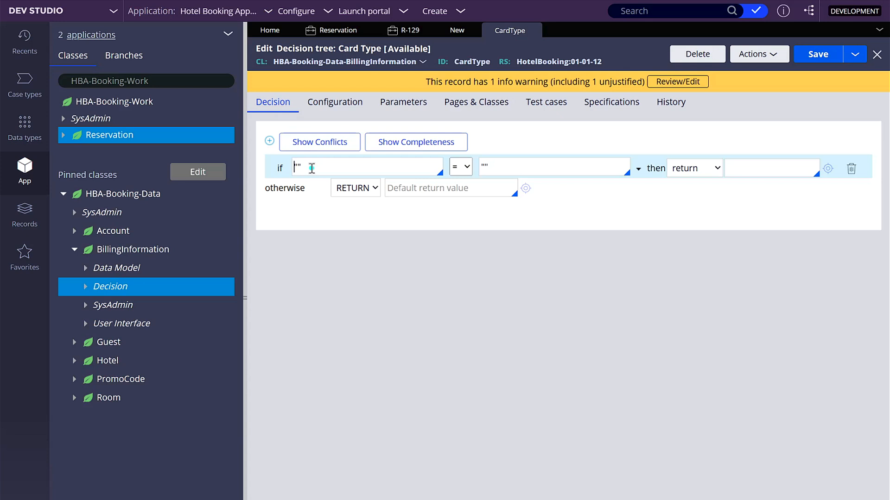
{"action": "left_click", "coordinate": [639, 170]}
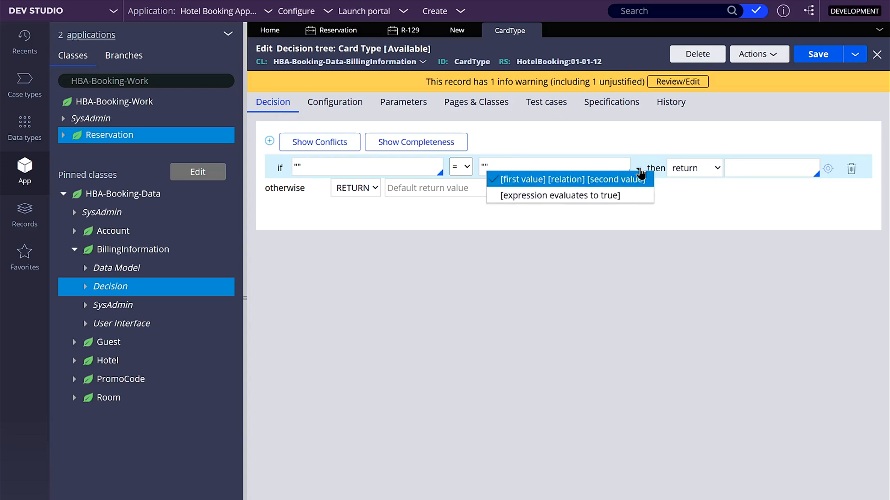
{"action": "left_click", "coordinate": [635, 200]}
{"action": "left_click", "coordinate": [409, 169]}
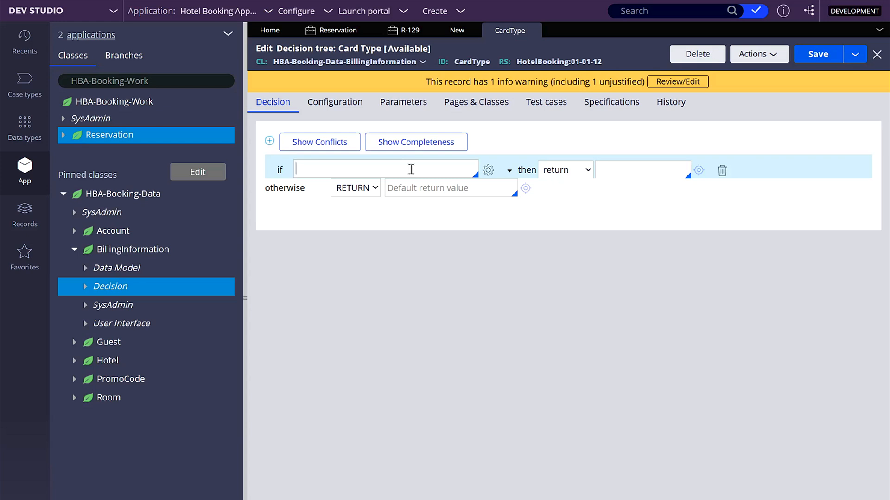
Step: Switch to the Python card type script in Visual Studio Code and place its window beside the Pega browser window
{"action": "key", "text": "alt+Tab"}
{"action": "left_click", "coordinate": [371, 307]}
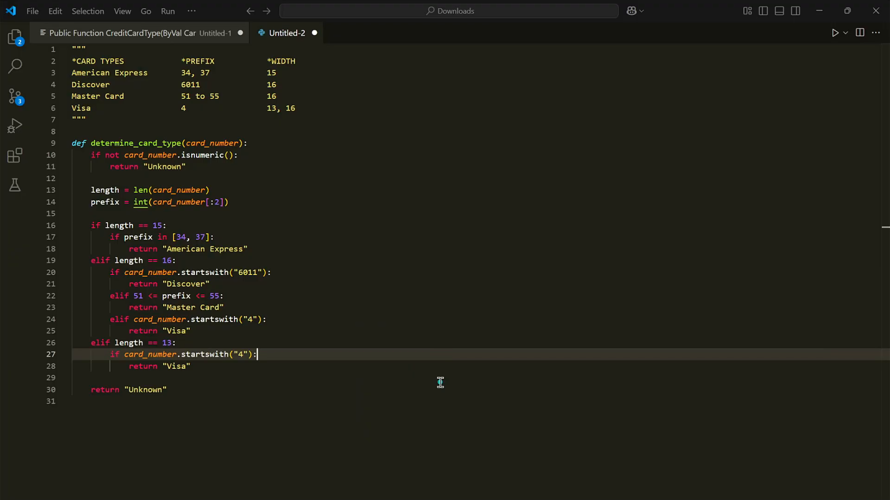
{"action": "left_click_drag", "start_coordinate": [661, 17], "coordinate": [681, 184]}
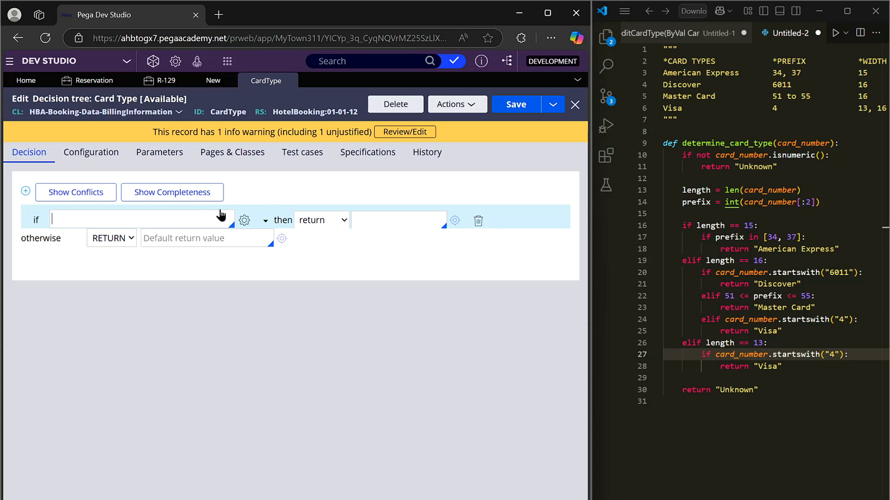
Step: Search for "number" in the Expression builder of the first condition and insert the isNumber function
{"action": "left_click", "coordinate": [242, 220]}
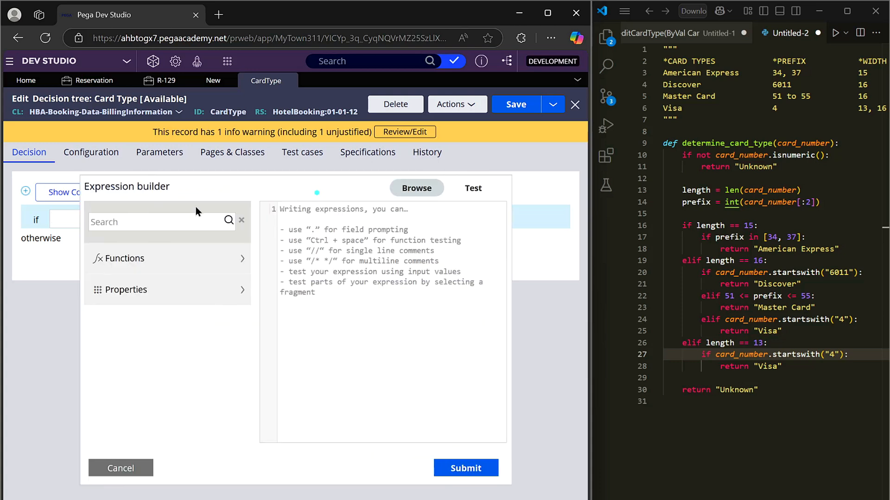
{"action": "left_click", "coordinate": [190, 216]}
{"action": "type", "text": "number"}
{"action": "left_click", "coordinate": [228, 221]}
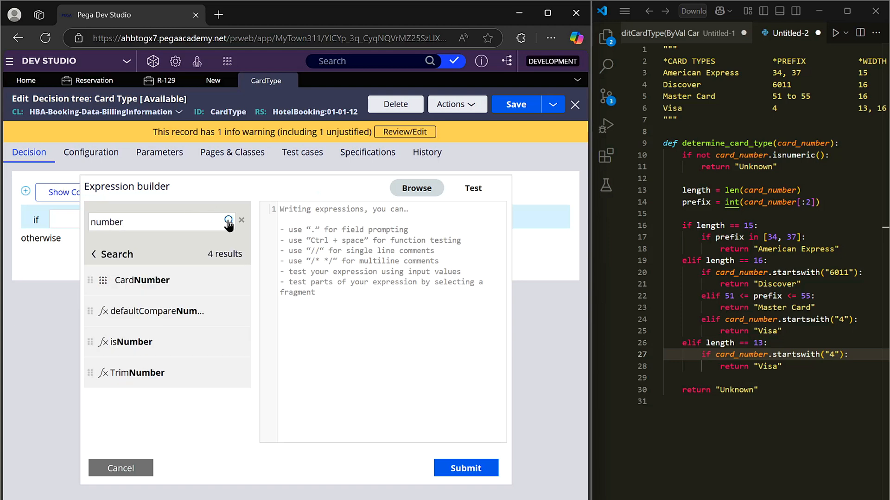
{"action": "mouse_move", "coordinate": [143, 343]}
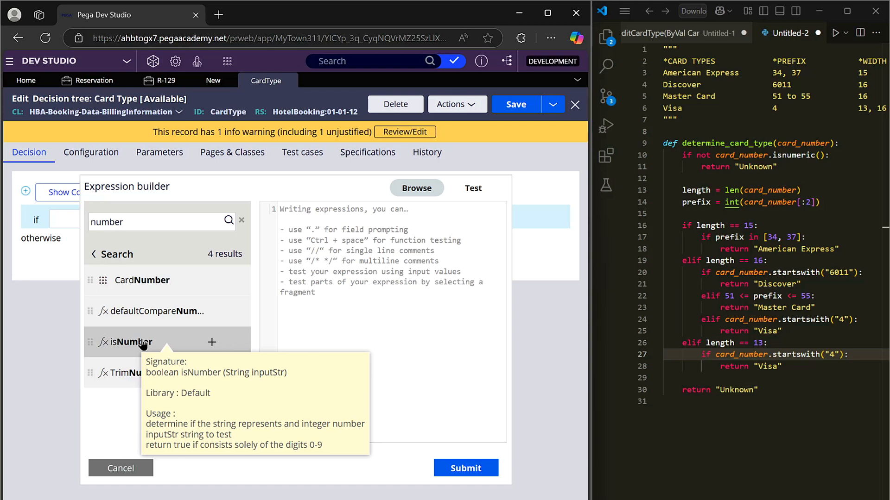
{"action": "left_click", "coordinate": [212, 342]}
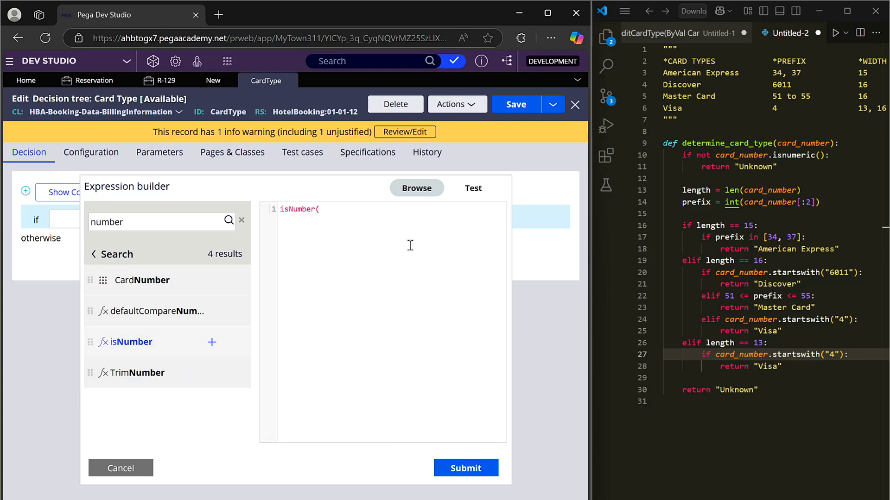
{"action": "type", "text": ".card"}
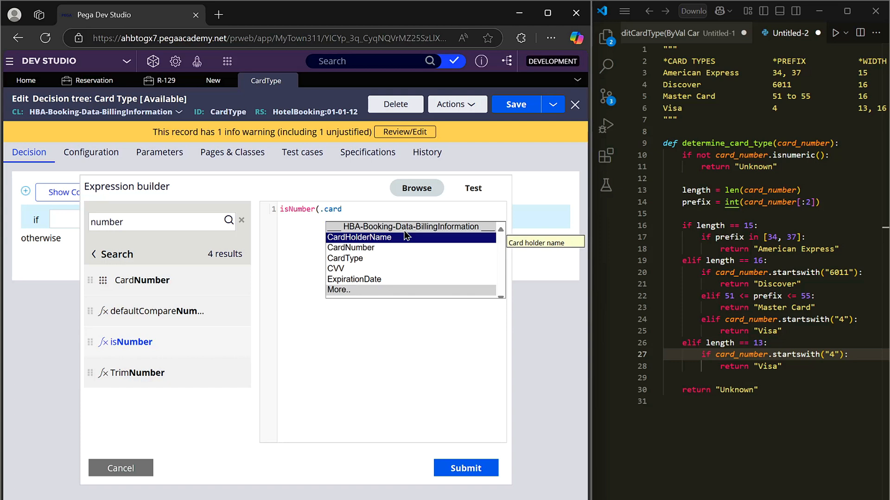
{"action": "left_click", "coordinate": [403, 247]}
{"action": "type", "text": ")"}
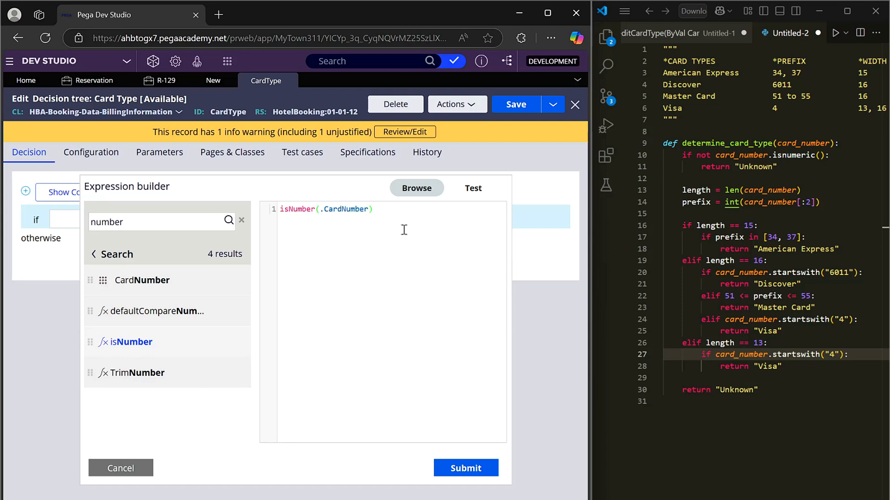
{"action": "left_click", "coordinate": [465, 468]}
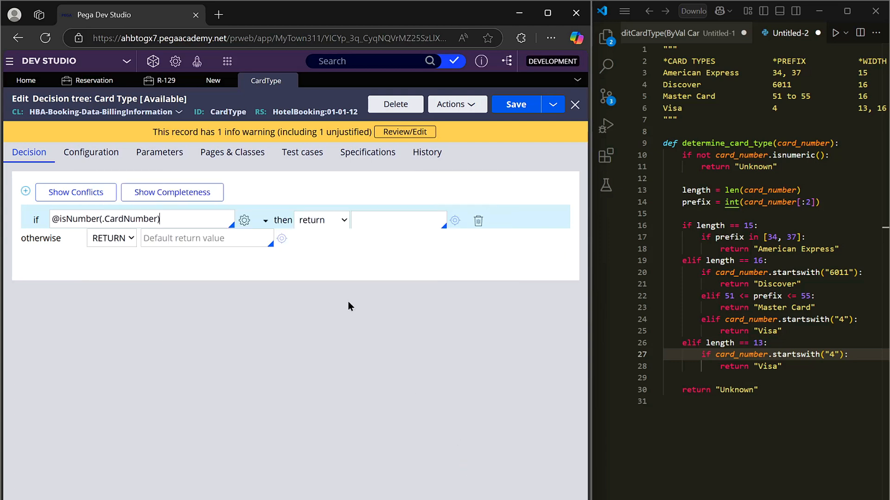
{"action": "left_click", "coordinate": [174, 220]}
{"action": "type", "text": "==false"}
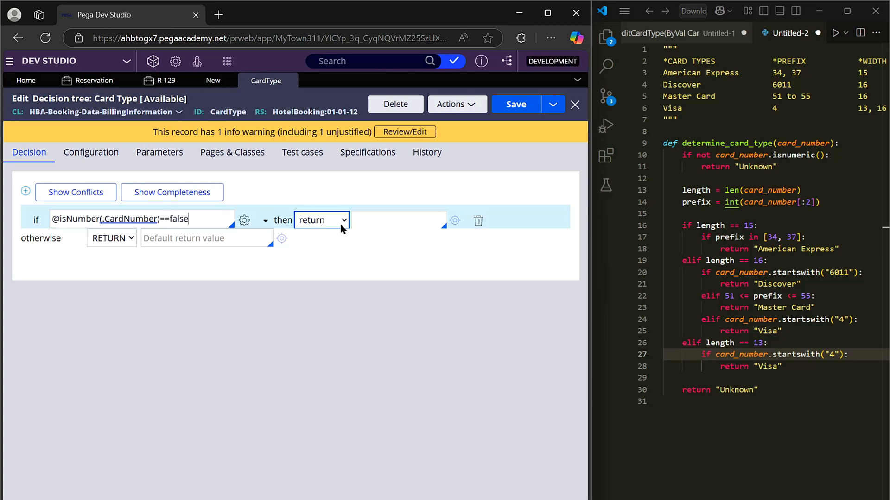
Step: Make the first condition return Unknown and add a second condition to the decision tree
{"action": "left_click", "coordinate": [383, 220]}
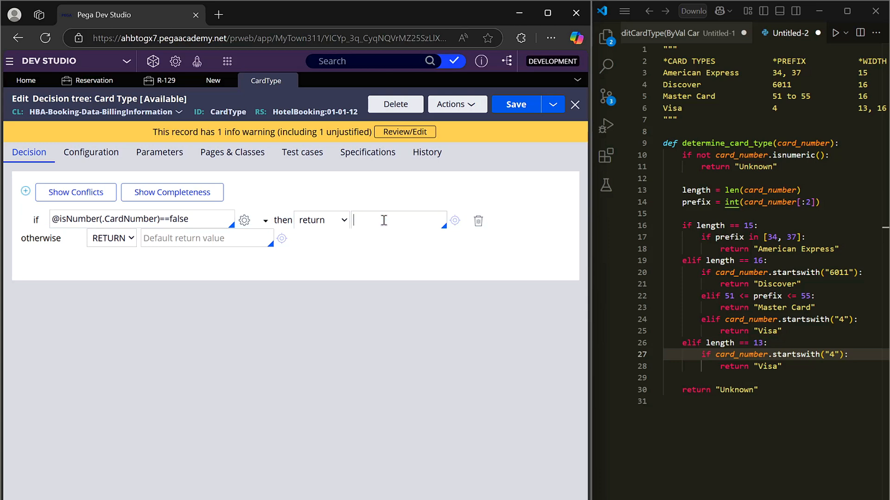
{"action": "type", "text": "Unknown"}
{"action": "left_click", "coordinate": [26, 191]}
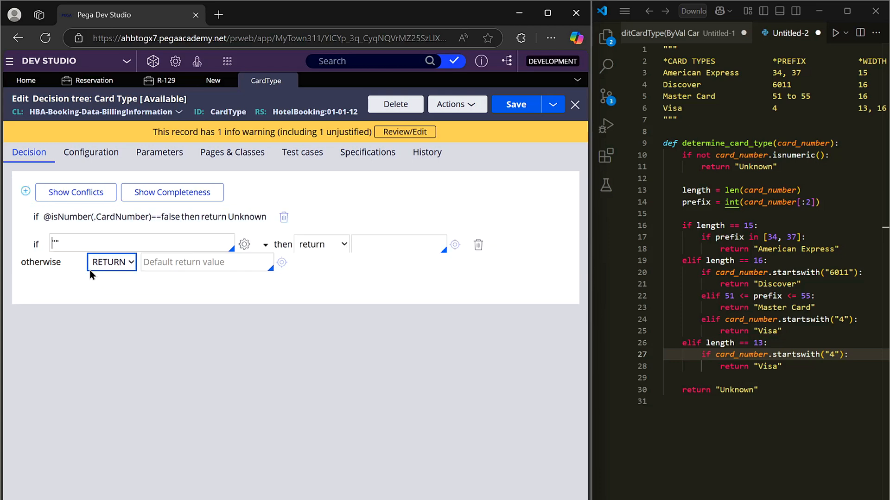
Step: Check the length comparisons in the Python script, search the second condition's Expression builder for "length" and insert the length function
{"action": "left_click", "coordinate": [72, 238]}
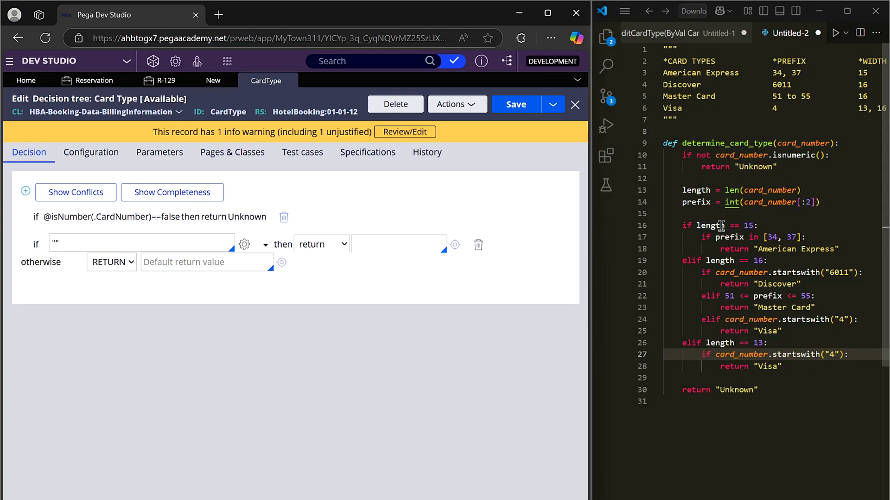
{"action": "left_click_drag", "start_coordinate": [763, 223], "coordinate": [731, 226]}
{"action": "left_click_drag", "start_coordinate": [767, 261], "coordinate": [730, 260]}
{"action": "left_click_drag", "start_coordinate": [767, 343], "coordinate": [744, 342]}
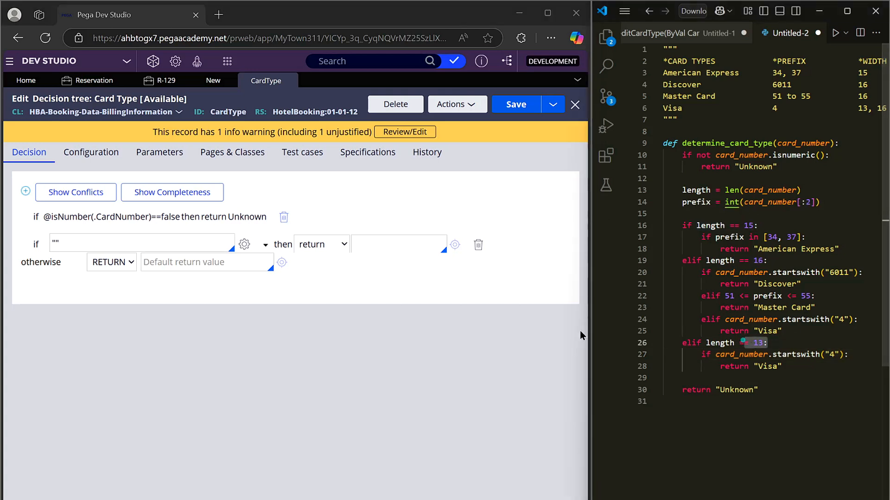
{"action": "left_click", "coordinate": [98, 246]}
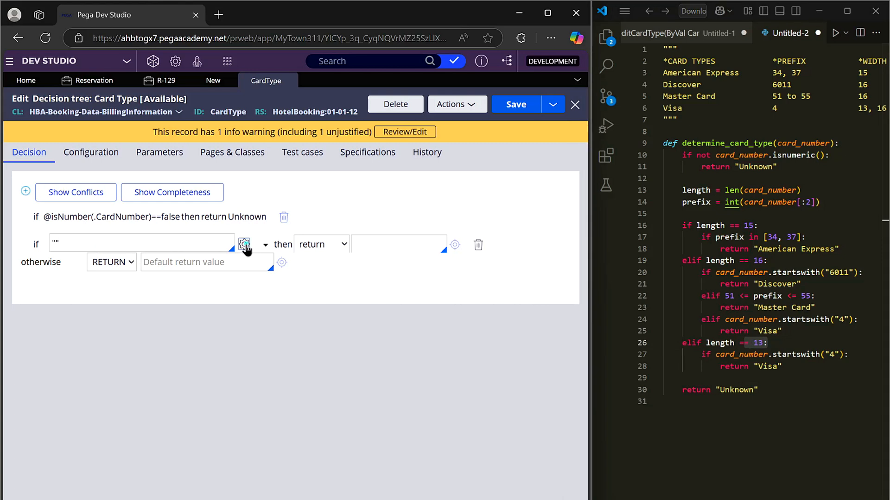
{"action": "left_click", "coordinate": [244, 244]}
{"action": "left_click", "coordinate": [350, 189]}
{"action": "type", "text": "length"}
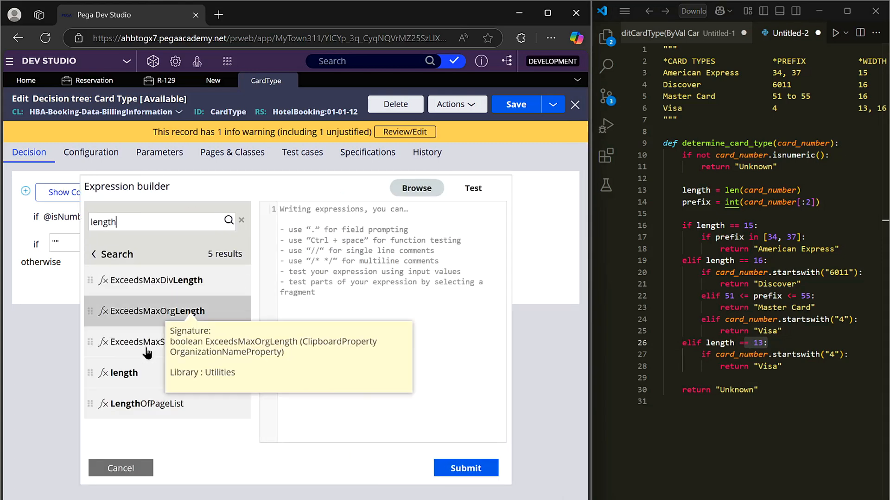
{"action": "mouse_move", "coordinate": [128, 375]}
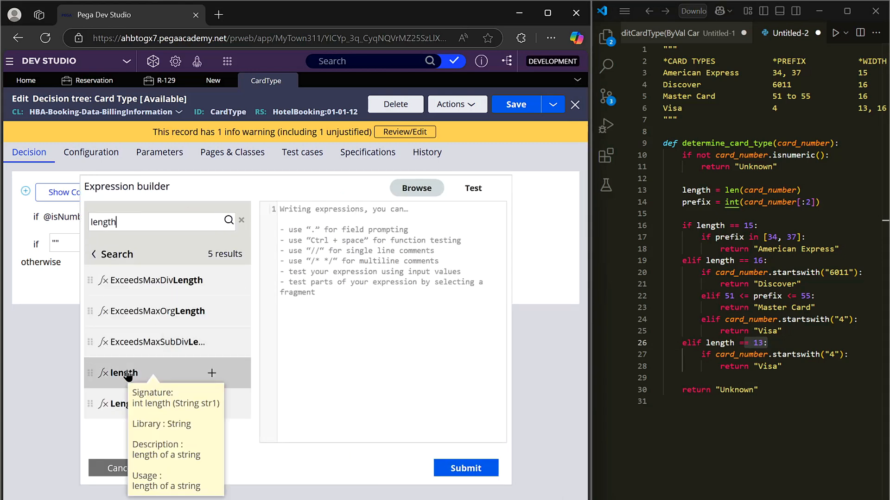
{"action": "left_click", "coordinate": [212, 373]}
Step: Complete the second condition as length(.CardNumber) == 15 and submit the expression
{"action": "type", "text": ".c"}
{"action": "key", "text": "Return"}
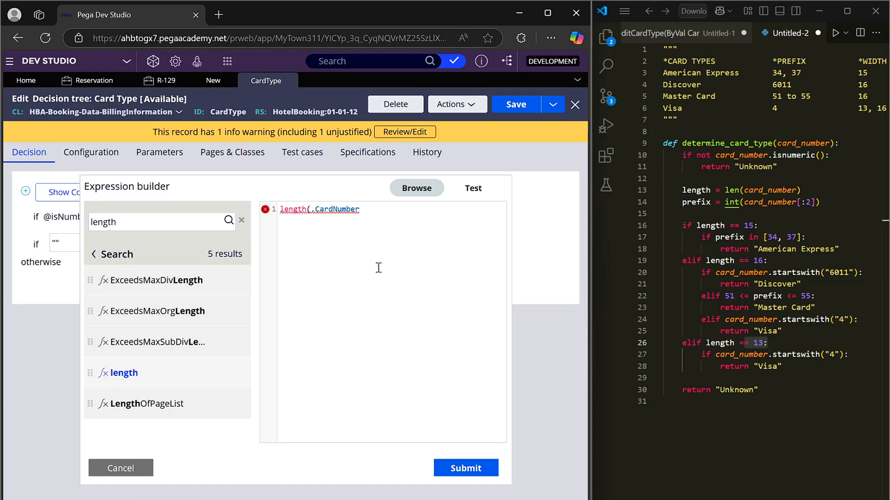
{"action": "type", "text": "== 15"}
{"action": "left_click", "coordinate": [467, 468]}
Step: Add a third condition with the expression length(.CardNumber) == 16, using the length function from the Expression builder
{"action": "left_click", "coordinate": [25, 190]}
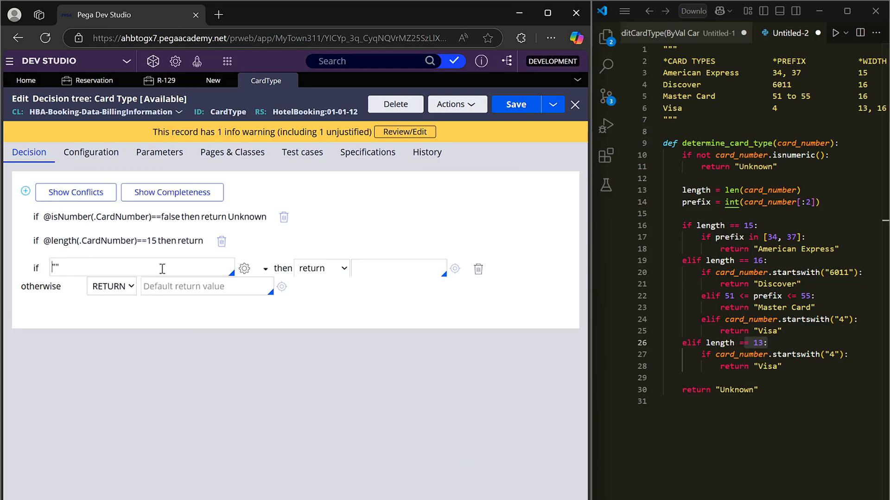
{"action": "left_click", "coordinate": [243, 267]}
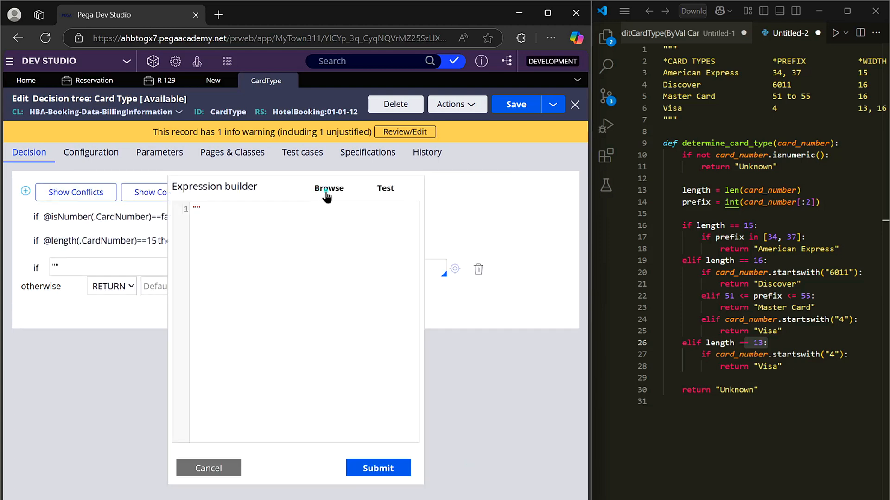
{"action": "left_click", "coordinate": [324, 188]}
{"action": "left_click", "coordinate": [111, 223]}
{"action": "type", "text": "length"}
{"action": "left_click", "coordinate": [124, 373]}
{"action": "type", "text": ".car"}
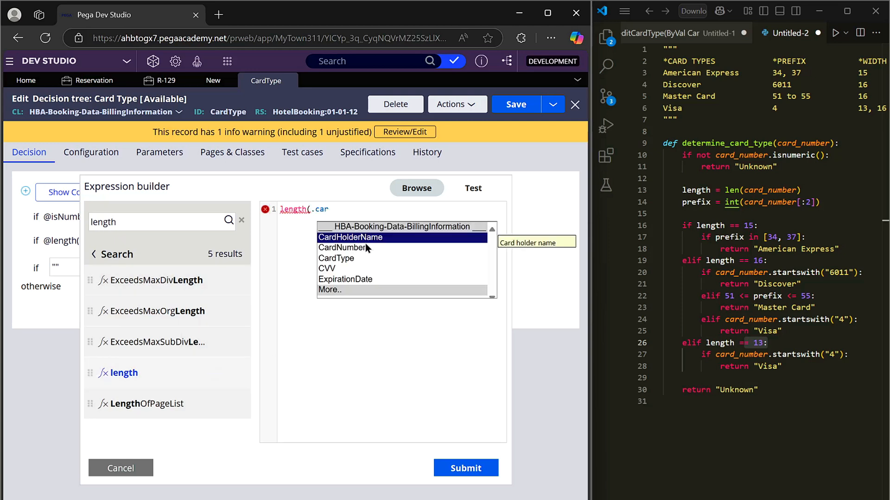
{"action": "left_click", "coordinate": [365, 243]}
{"action": "type", "text": ") == 16"}
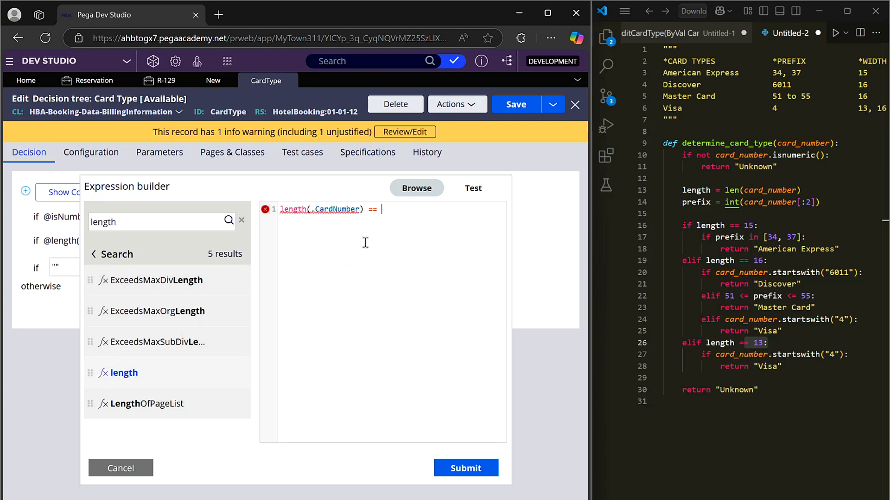
{"action": "left_click", "coordinate": [486, 473]}
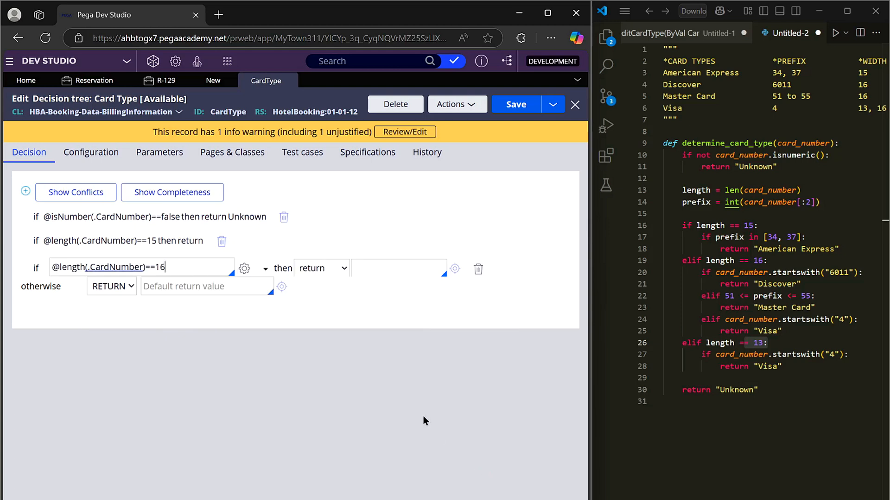
Step: Add a fourth condition with the expression length(.CardNumber) == 13, using the length function from the Expression builder
{"action": "left_click", "coordinate": [26, 191]}
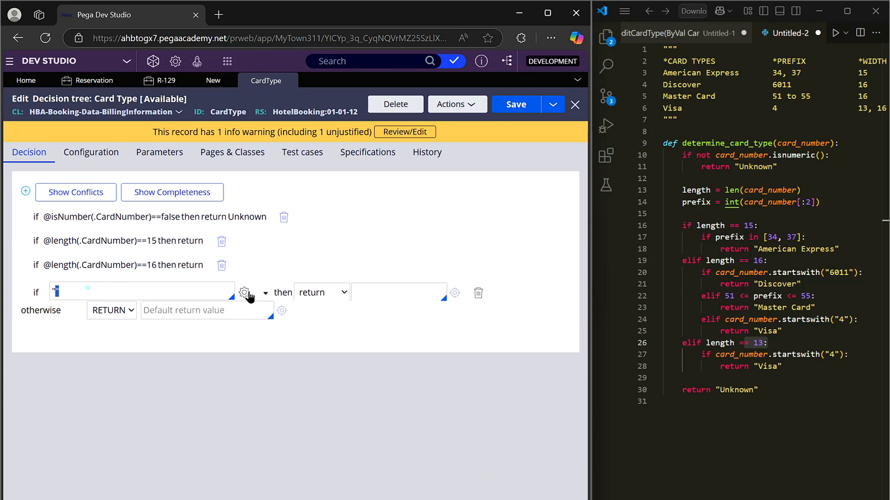
{"action": "left_click", "coordinate": [244, 293]}
{"action": "left_click", "coordinate": [330, 189]}
{"action": "type", "text": "length"}
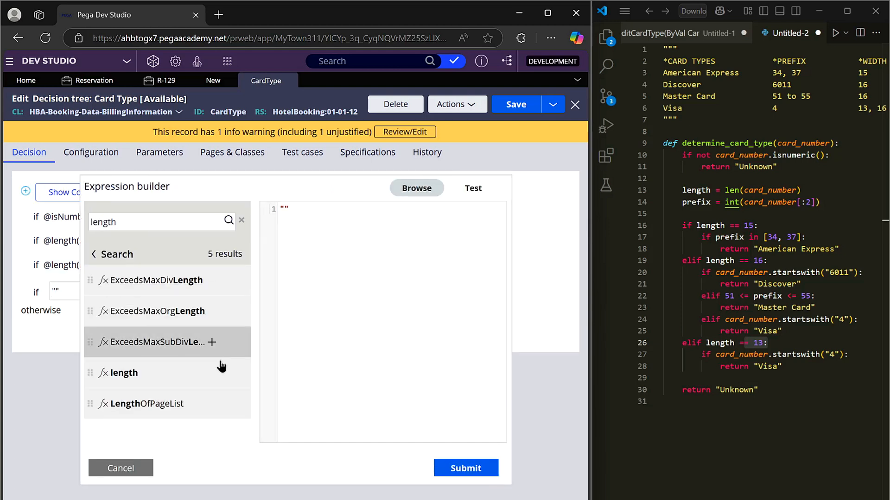
{"action": "left_click", "coordinate": [225, 370]}
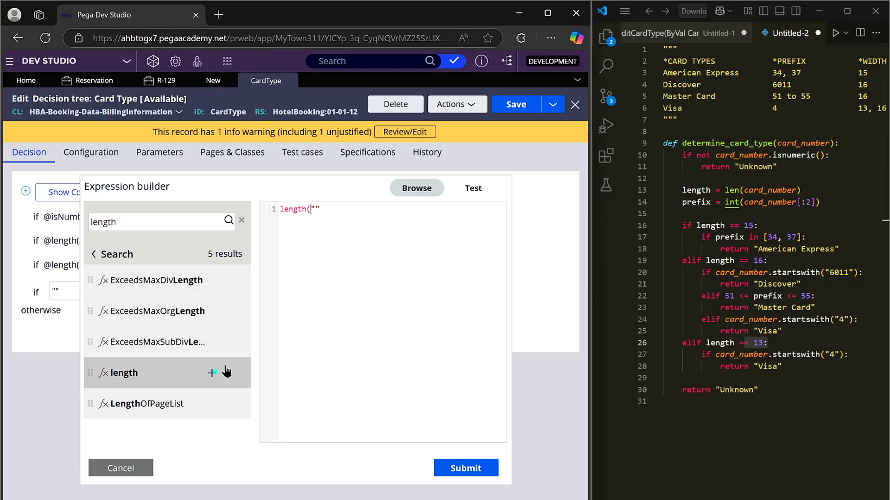
{"action": "type", "text": ".c"}
{"action": "left_click", "coordinate": [369, 246]}
{"action": "type", "text": ") "}
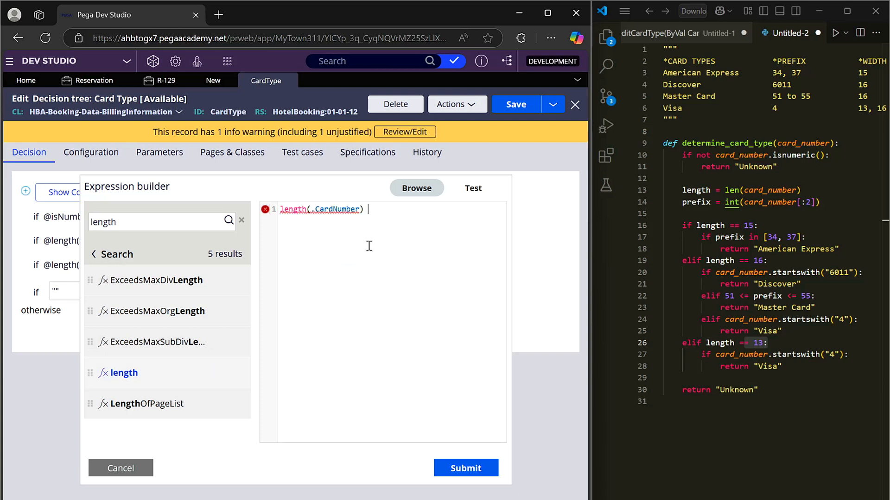
{"action": "type", "text": "== 13"}
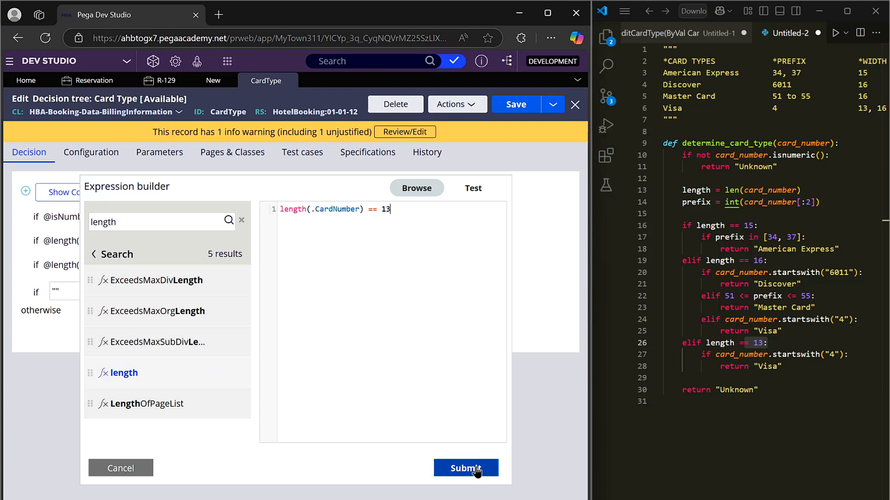
{"action": "left_click", "coordinate": [479, 469]}
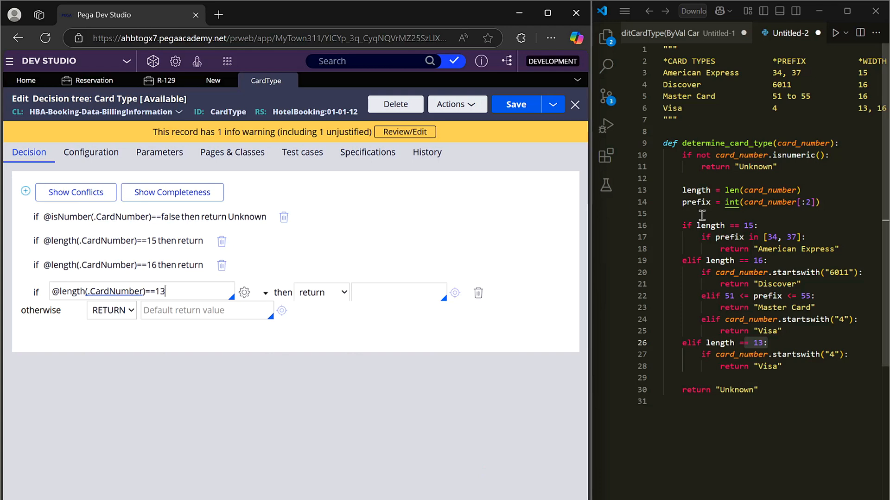
Step: Review the American Express prefix check in the script and set the action of the length 15 condition to continue
{"action": "left_click_drag", "start_coordinate": [840, 237], "coordinate": [702, 237]}
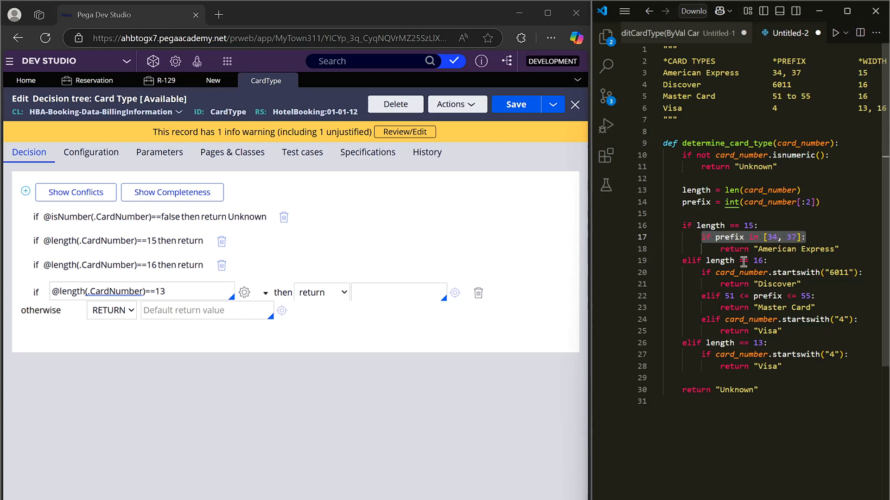
{"action": "left_click", "coordinate": [767, 228]}
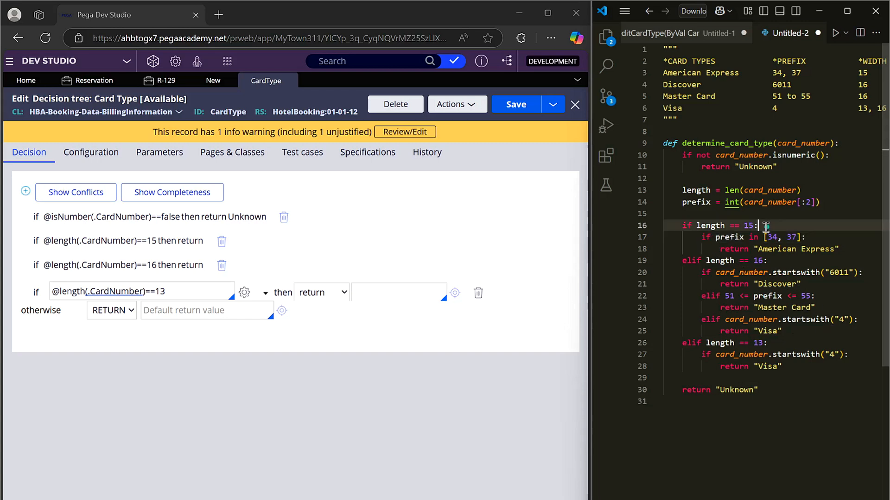
{"action": "double_click", "coordinate": [724, 237]}
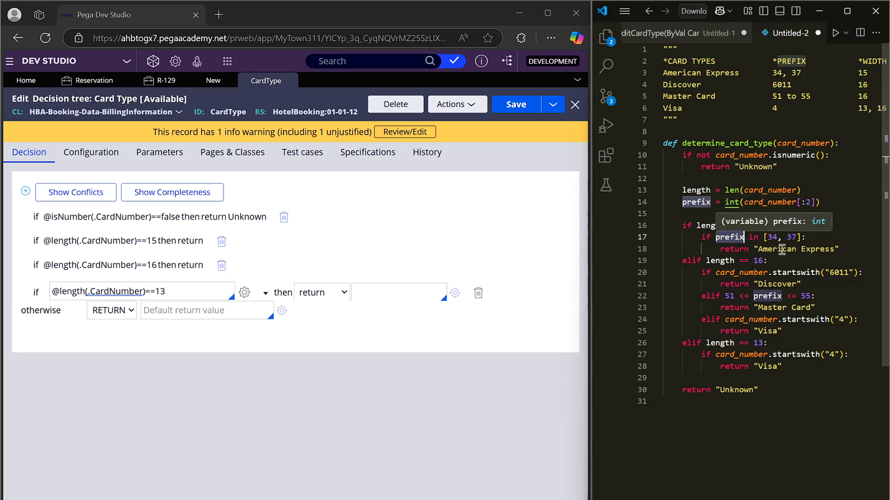
{"action": "left_click", "coordinate": [771, 237]}
{"action": "left_click", "coordinate": [792, 237]}
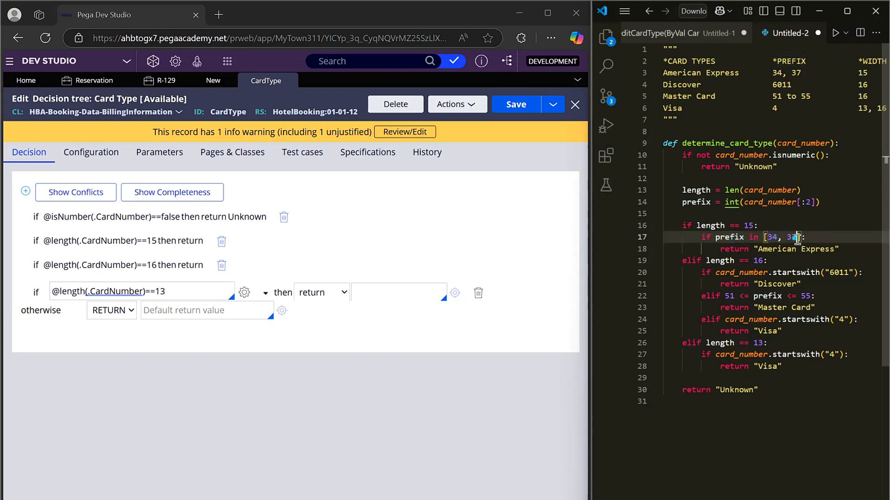
{"action": "left_click", "coordinate": [154, 243]}
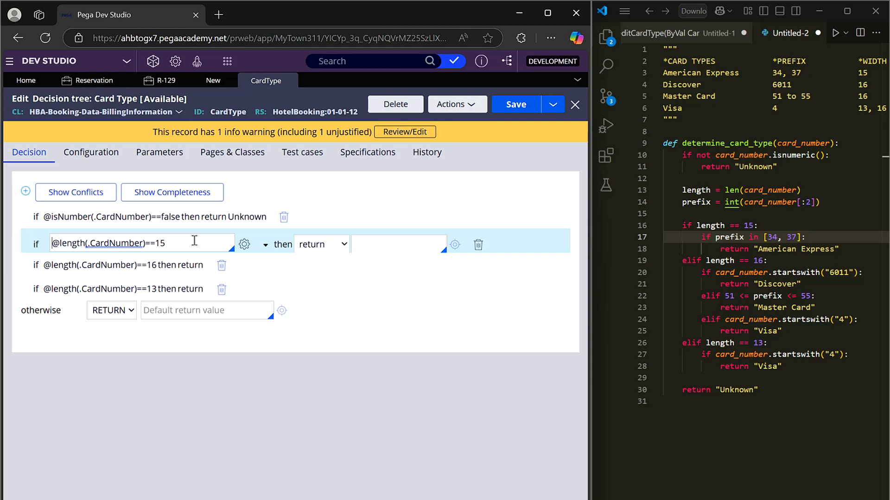
{"action": "left_click", "coordinate": [337, 240]}
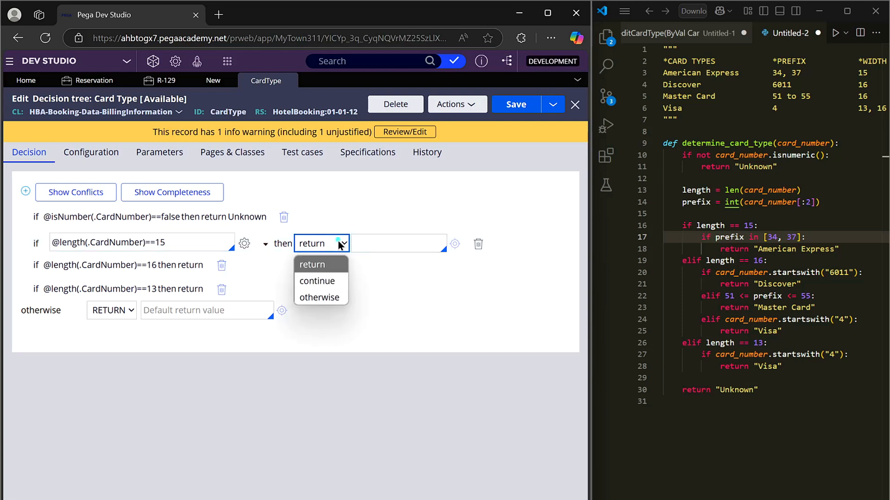
{"action": "left_click", "coordinate": [334, 282]}
Step: Clear the expression of the condition nested under length 15, search for "substring" and insert the substring function with start and end index
{"action": "left_click", "coordinate": [91, 268]}
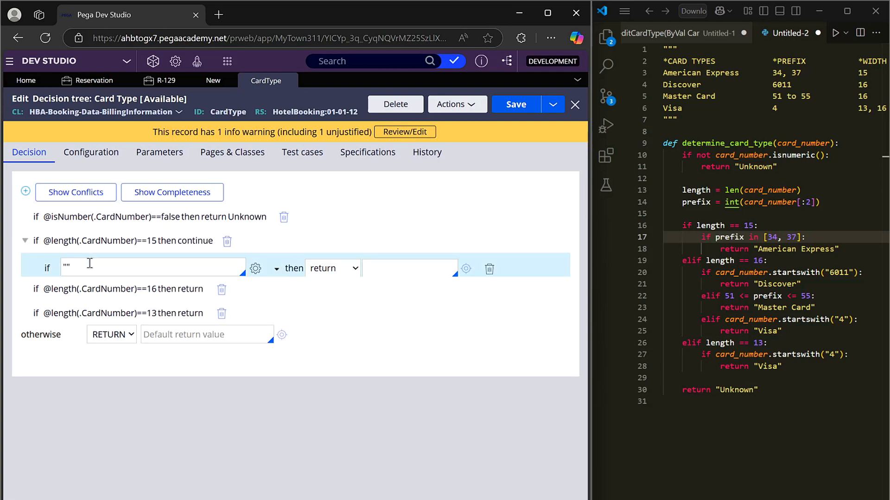
{"action": "left_click", "coordinate": [253, 266]}
{"action": "double_click", "coordinate": [291, 211]}
{"action": "key", "text": "BackSpace"}
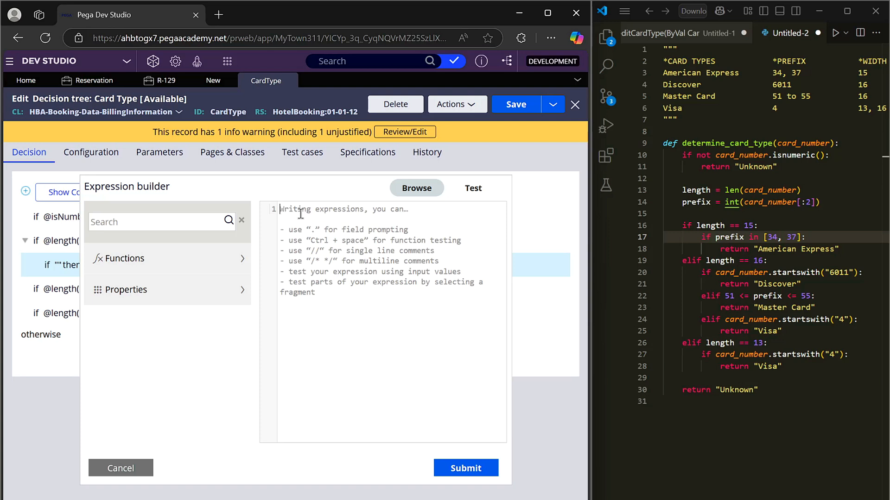
{"action": "left_click", "coordinate": [209, 221]}
{"action": "type", "text": "substring"}
{"action": "mouse_move", "coordinate": [135, 287]}
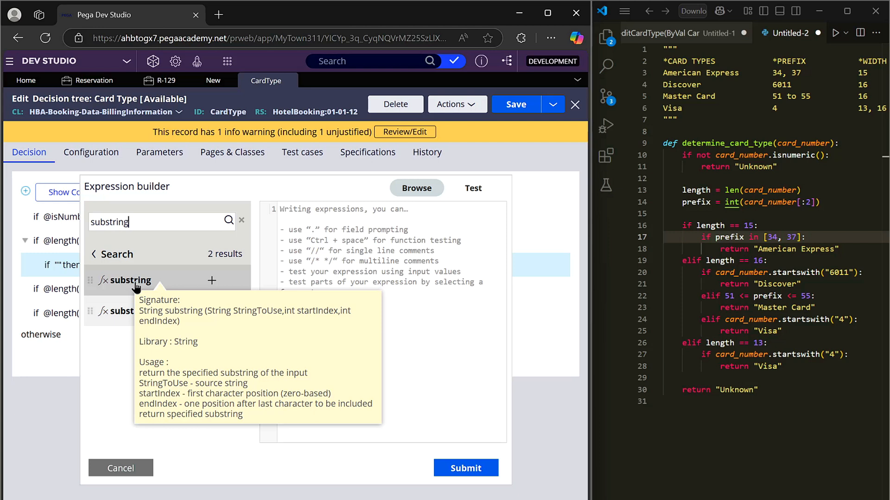
{"action": "left_click", "coordinate": [212, 280]}
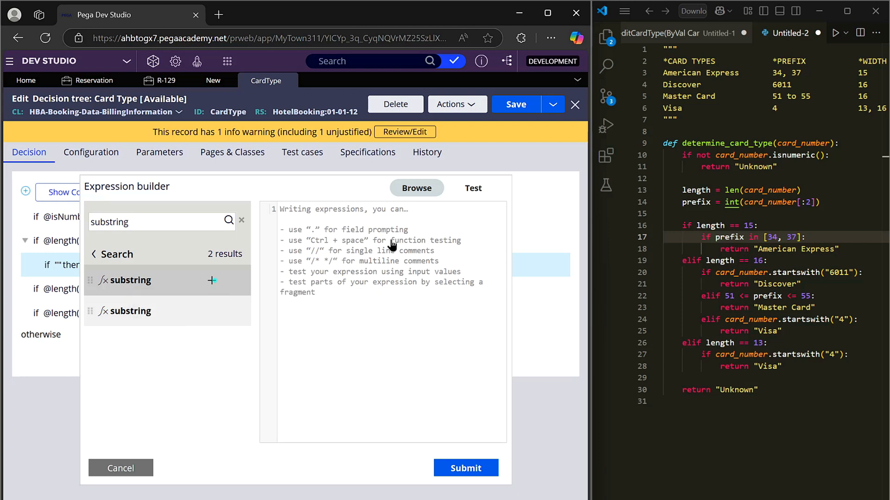
Step: Give the substring function the arguments .CardNumber, 0 and 2 and close its parenthesis
{"action": "type", "text": "."}
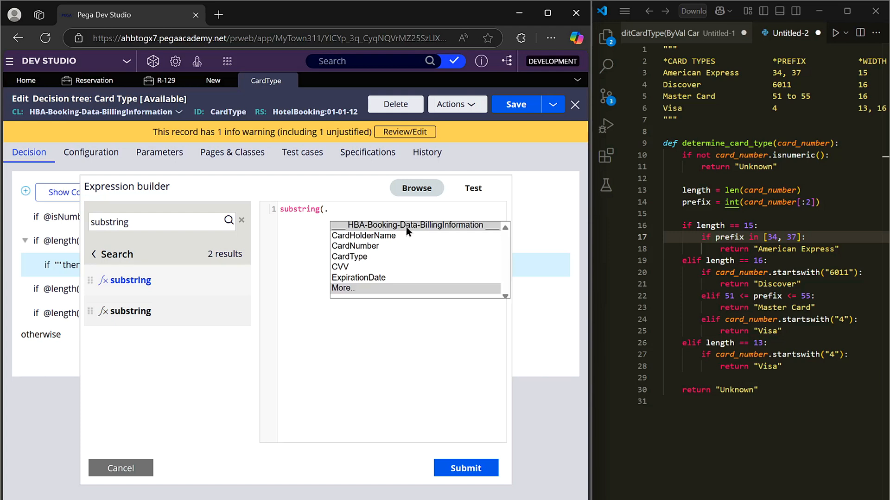
{"action": "key", "text": "Down"}
{"action": "key", "text": "Down"}
{"action": "key", "text": "Return"}
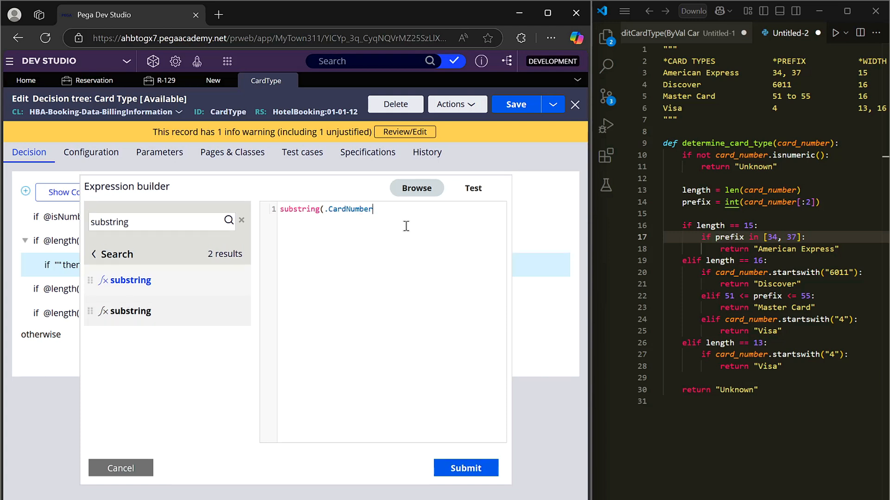
{"action": "type", "text": ","}
{"action": "type", "text": "0,2"}
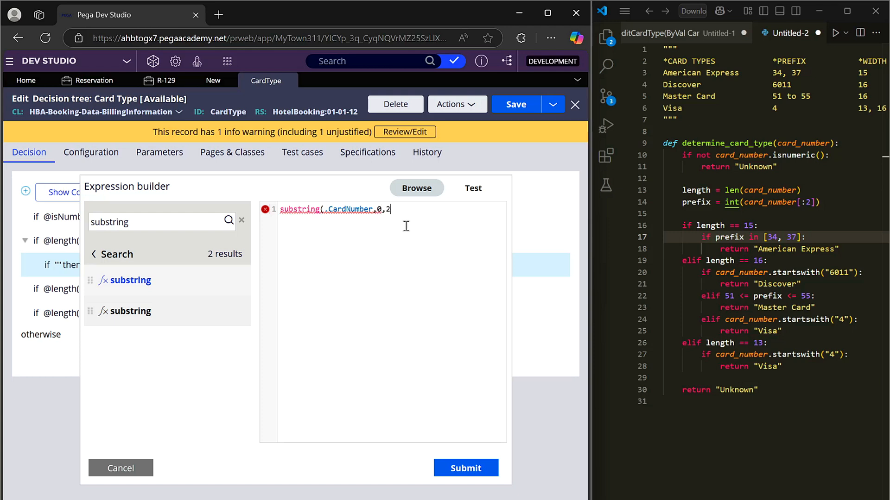
{"action": "type", "text": ")"}
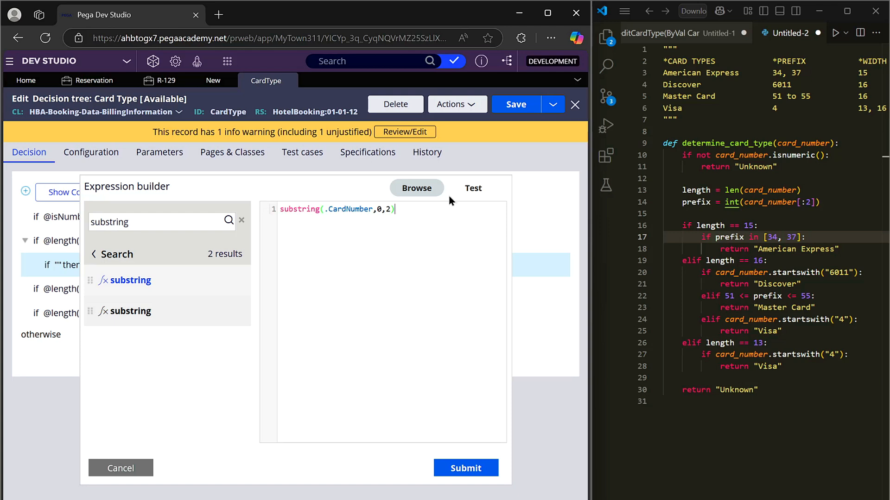
Step: Test the substring expression with the CardNumber value 1234 and submit it to the condition nested under length 15
{"action": "left_click", "coordinate": [473, 188]}
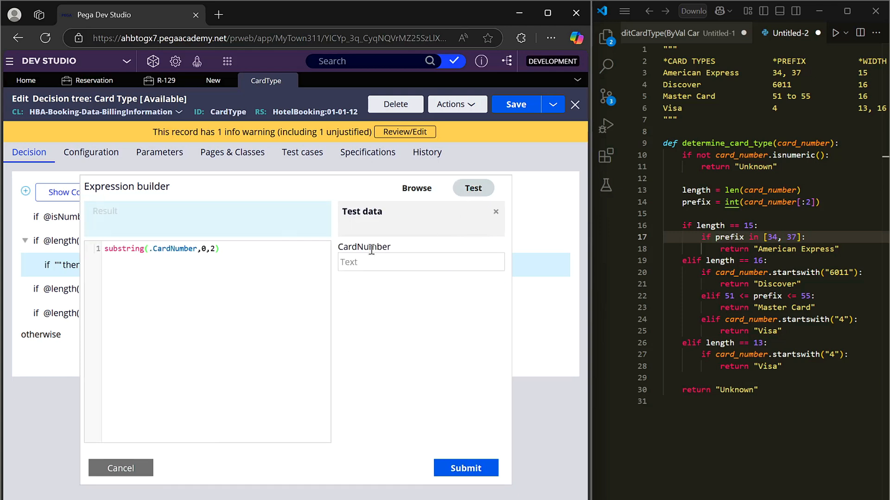
{"action": "left_click", "coordinate": [380, 262]}
{"action": "type", "text": "1234"}
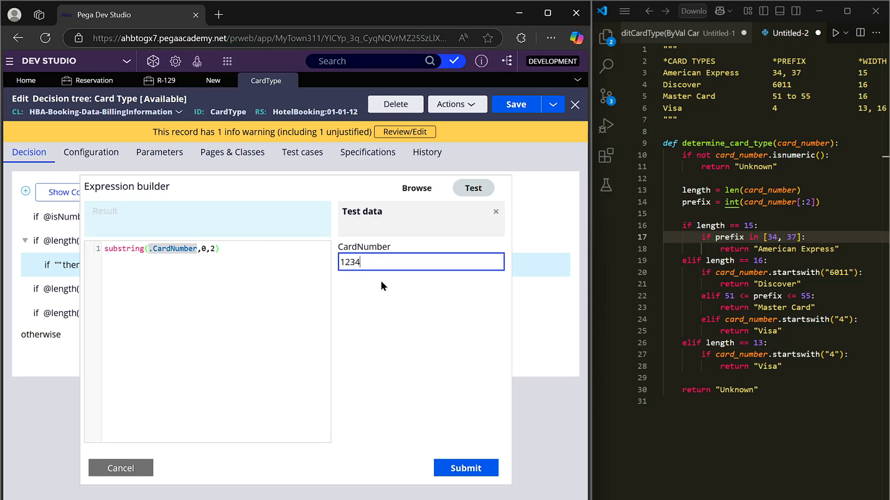
{"action": "left_click", "coordinate": [383, 325]}
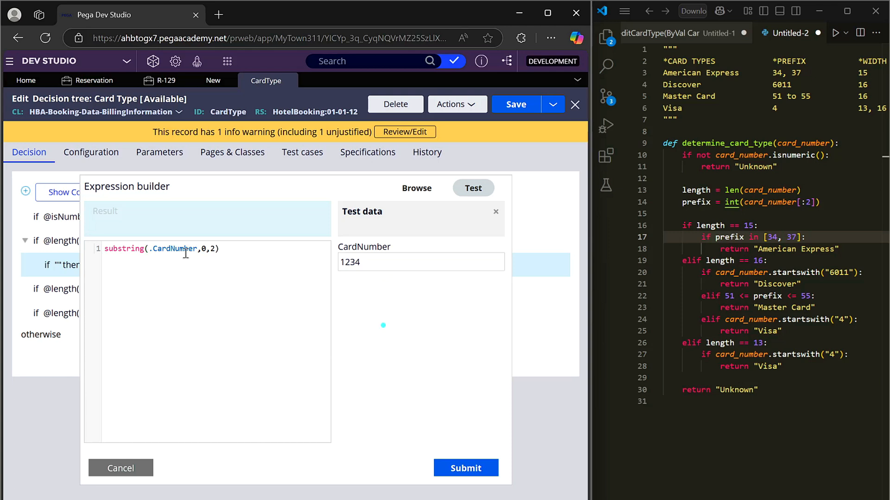
{"action": "left_click_drag", "start_coordinate": [93, 226], "coordinate": [128, 239]}
{"action": "left_click", "coordinate": [544, 341]}
{"action": "left_click", "coordinate": [477, 468]}
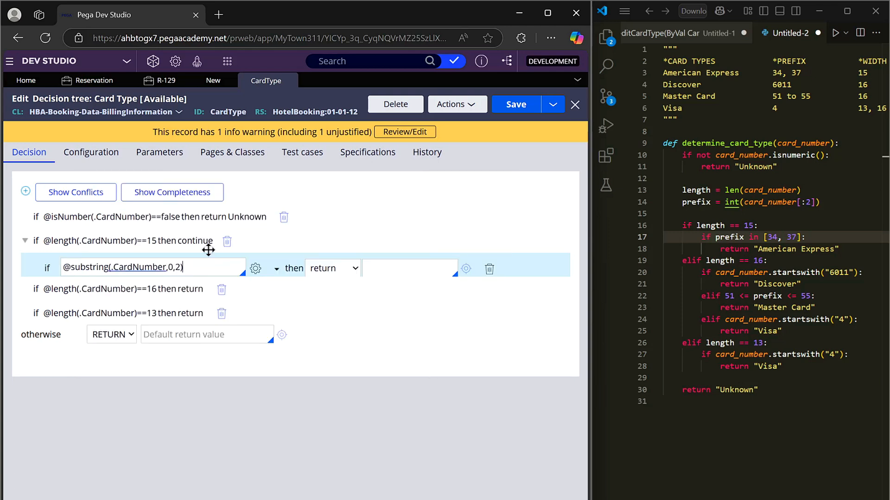
Step: Reopen the nested condition's expression, compare the substring with "34" and append the && operator
{"action": "left_click", "coordinate": [256, 269]}
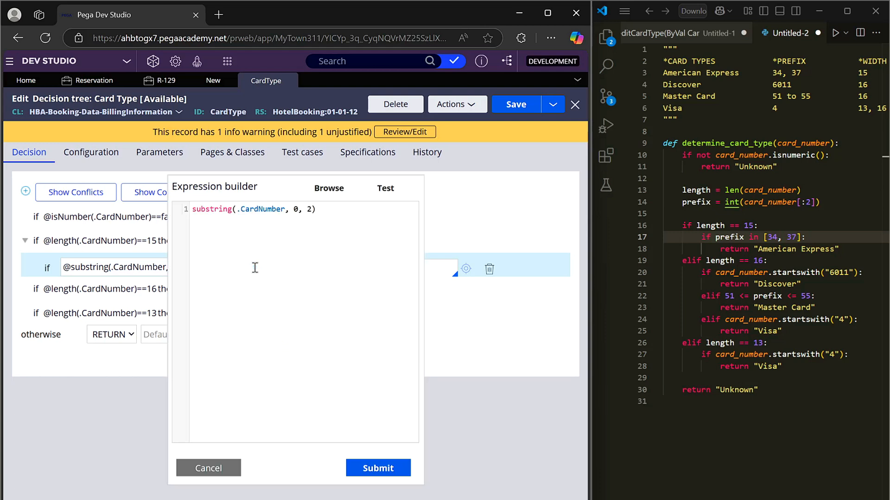
{"action": "left_click", "coordinate": [322, 247]}
{"action": "type", "text": "== 34"}
{"action": "key", "text": "BackSpace"}
{"action": "key", "text": "Left"}
{"action": "key", "text": "Left"}
{"action": "type", "text": "\""}
{"action": "key", "text": "Right"}
{"action": "key", "text": "Right"}
{"action": "type", "text": "\""}
{"action": "key", "text": "BackSpace"}
{"action": "type", "text": "&&"}
Step: Search for the substring function and add the second comparison substring(.CardNumber, 0, 2) == "37" to the expression
{"action": "left_click", "coordinate": [336, 193]}
{"action": "type", "text": "substring"}
{"action": "left_click", "coordinate": [212, 281]}
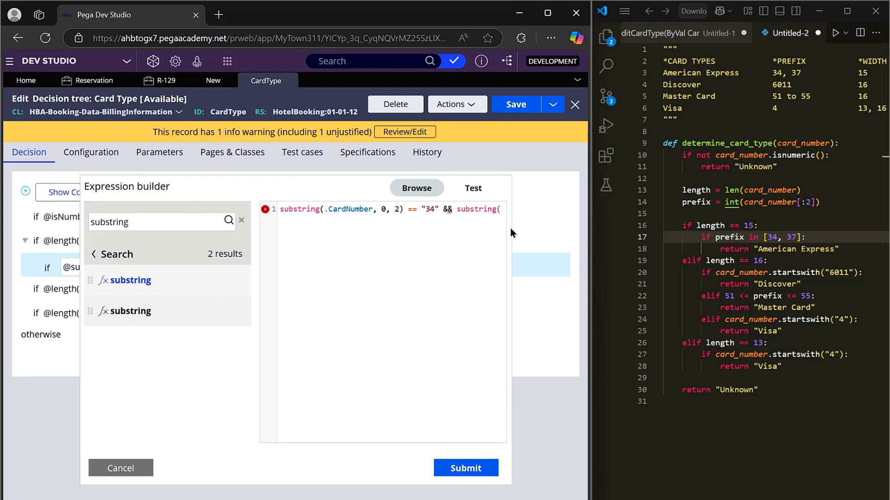
{"action": "type", "text": ".card"}
{"action": "key", "text": "Down"}
{"action": "key", "text": "Return"}
{"action": "type", "text": ", 0, 2) == \"37\""}
Step: Replace the && operator between the two prefix comparisons with || and submit the expression
{"action": "left_click", "coordinate": [451, 210]}
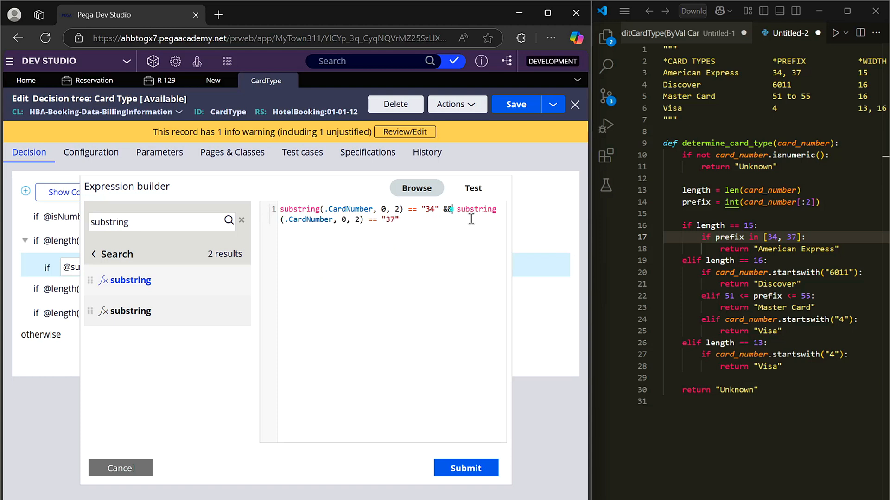
{"action": "key", "text": "BackSpace"}
{"action": "key", "text": "BackSpace"}
{"action": "type", "text": "||"}
{"action": "left_click", "coordinate": [478, 468]}
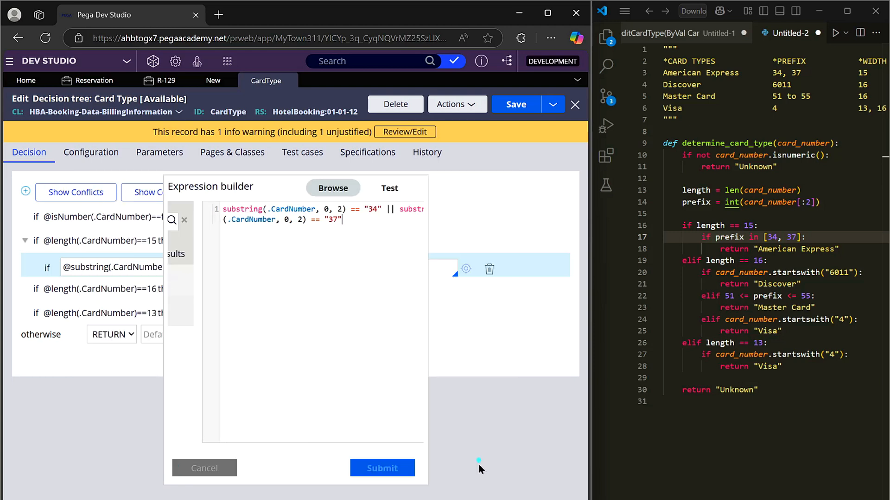
Step: Set the return value of the 34 or 37 prefix condition to American Express and save the decision tree
{"action": "left_click", "coordinate": [393, 270]}
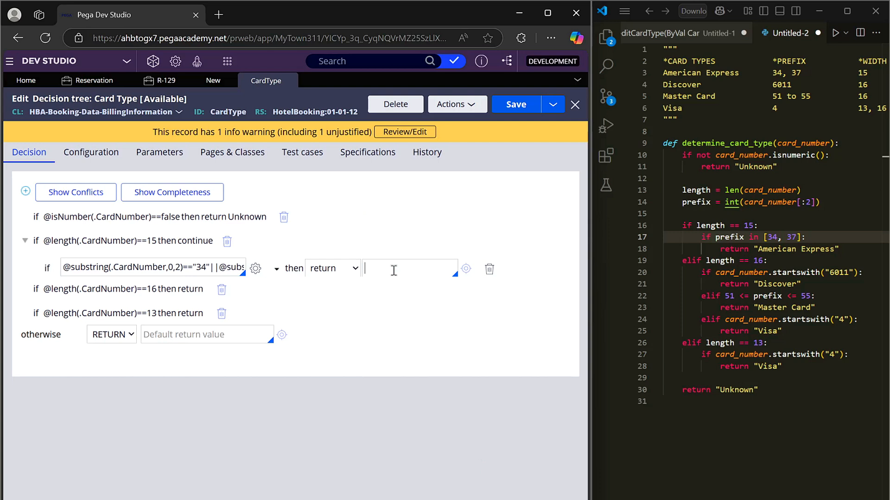
{"action": "type", "text": "American Express"}
{"action": "left_click", "coordinate": [520, 108]}
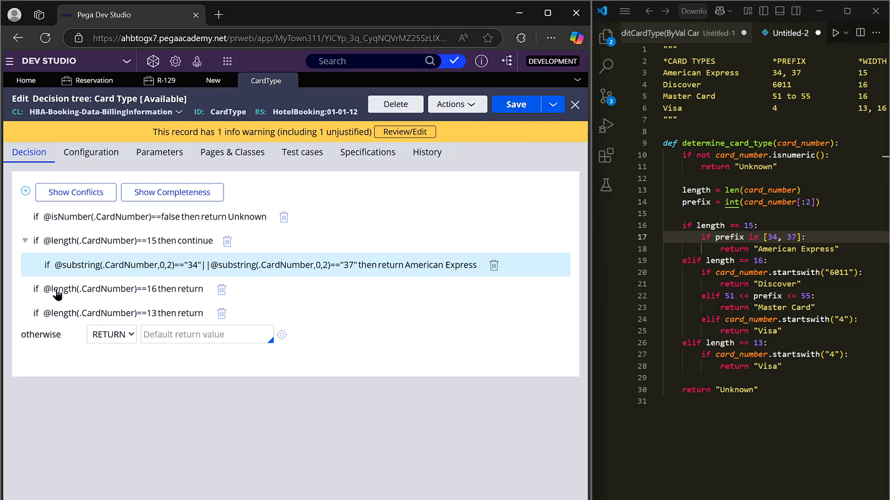
Step: Review the script's prefix checks for 16-digit cards and set the action of the length 16 condition to continue
{"action": "left_click", "coordinate": [787, 262]}
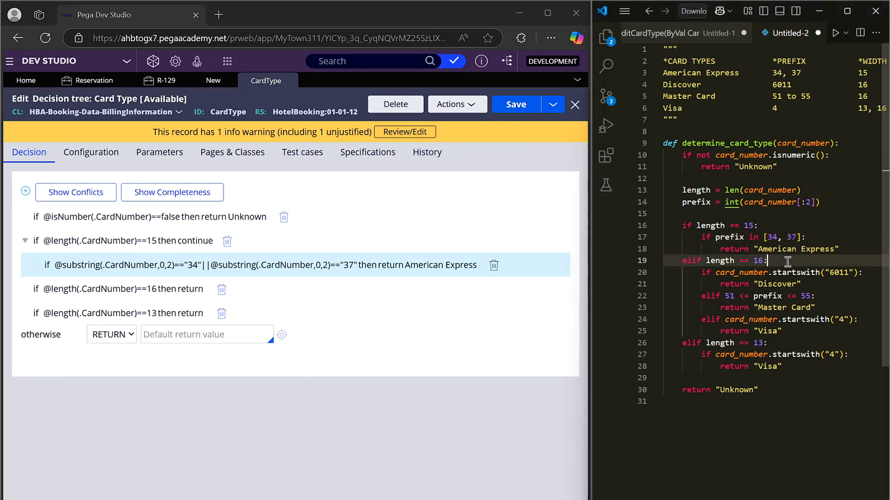
{"action": "left_click_drag", "start_coordinate": [861, 275], "coordinate": [724, 296]}
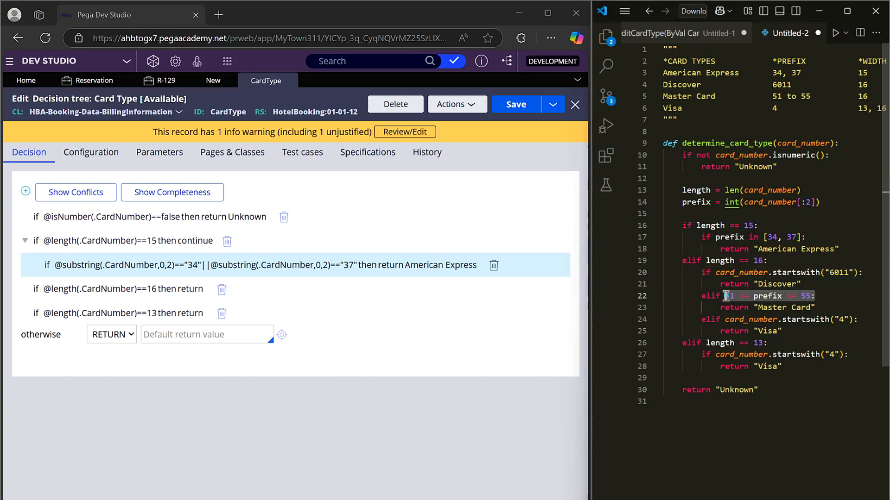
{"action": "left_click", "coordinate": [847, 301]}
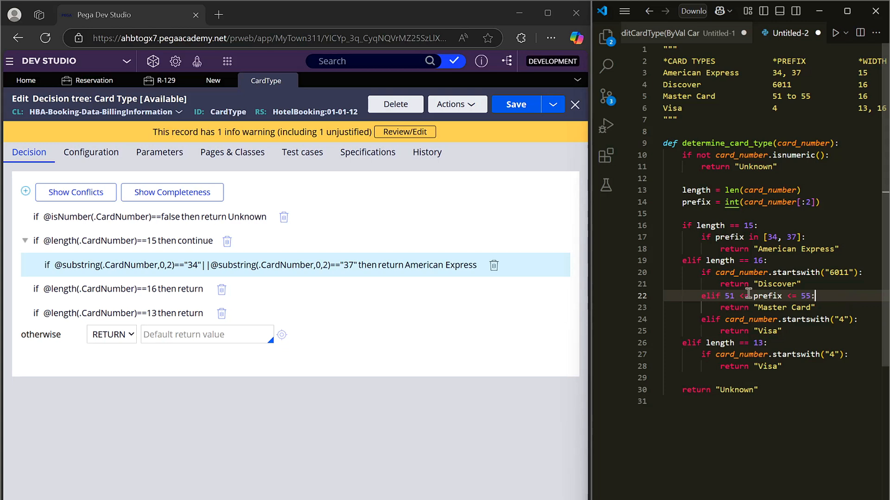
{"action": "double_click", "coordinate": [807, 296]}
{"action": "left_click", "coordinate": [814, 295]}
{"action": "left_click", "coordinate": [851, 320]}
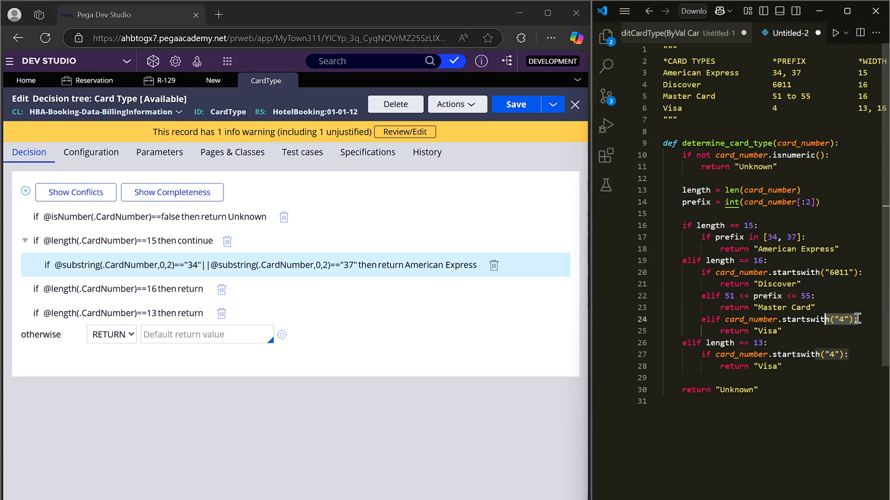
{"action": "left_click", "coordinate": [79, 292]}
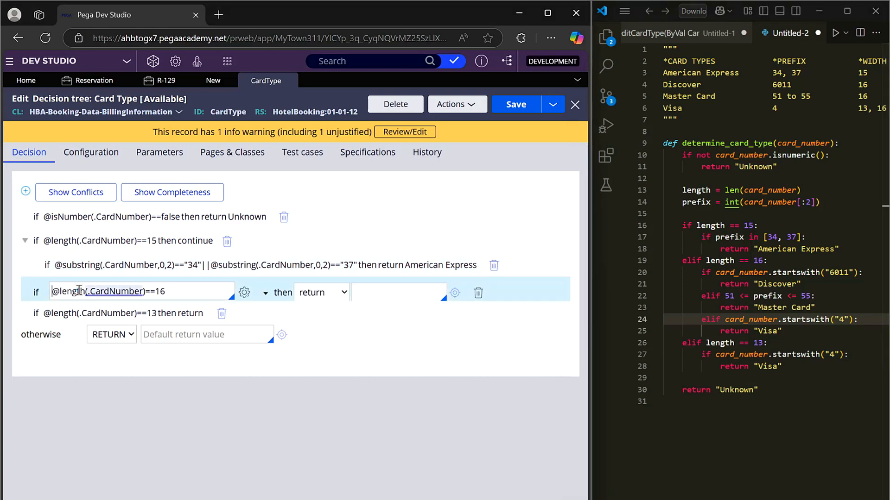
{"action": "left_click", "coordinate": [321, 293]}
{"action": "left_click", "coordinate": [319, 329]}
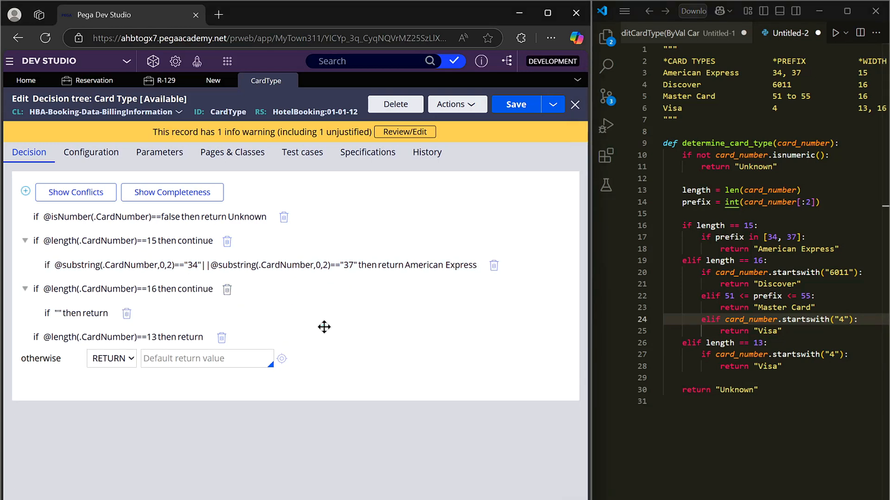
Step: For the condition nested under length 16, search for "substring", insert the substring function and clear the empty quotes from the expression
{"action": "left_click", "coordinate": [95, 313]}
{"action": "left_click", "coordinate": [254, 316]}
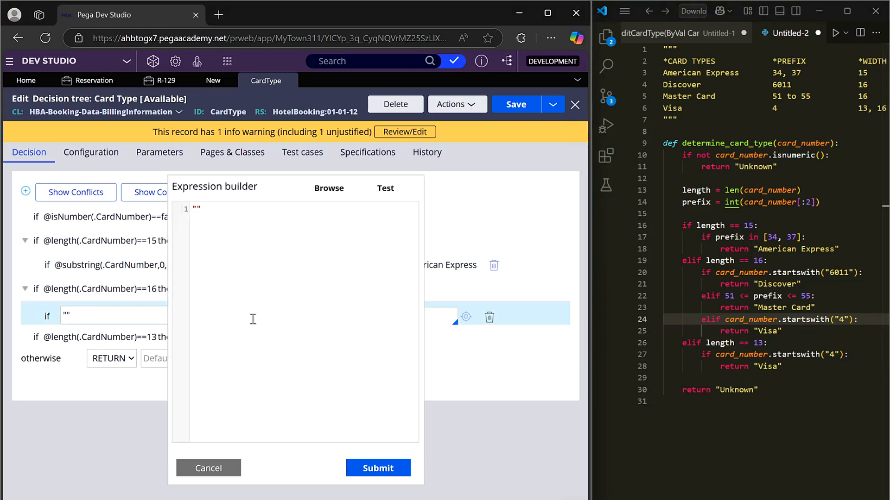
{"action": "type", "text": "subtring"}
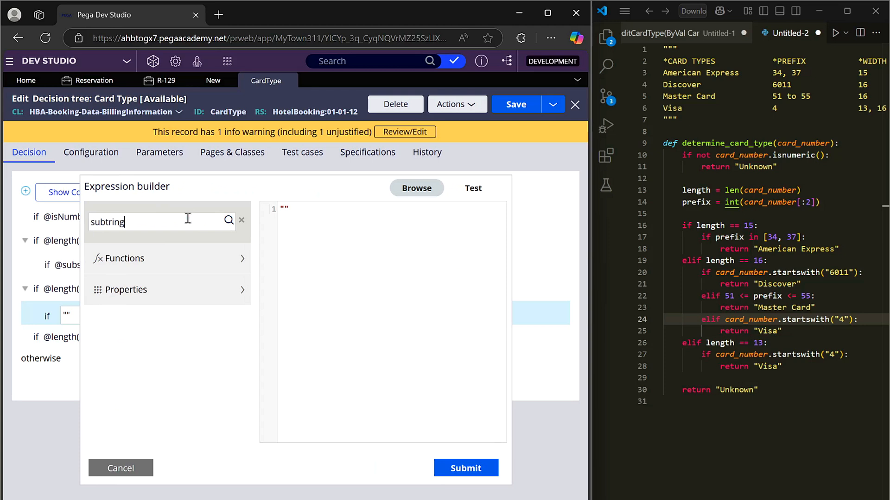
{"action": "key", "text": "Return"}
{"action": "double_click", "coordinate": [164, 220]}
{"action": "type", "text": "substring"}
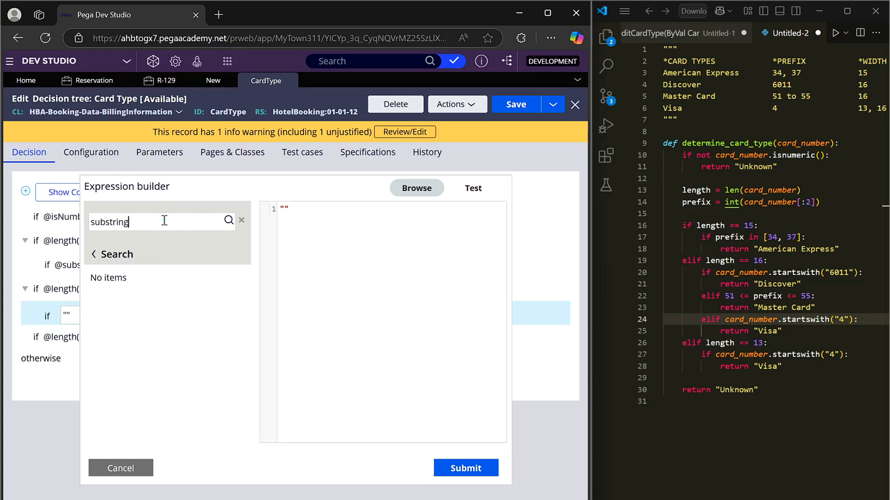
{"action": "key", "text": "Return"}
{"action": "left_click", "coordinate": [212, 280]}
{"action": "key", "text": "Delete"}
{"action": "key", "text": "Delete"}
Step: Complete the expression as substring(.CardNumber, 0, 4) == "6011" and submit it
{"action": "type", "text": ".card"}
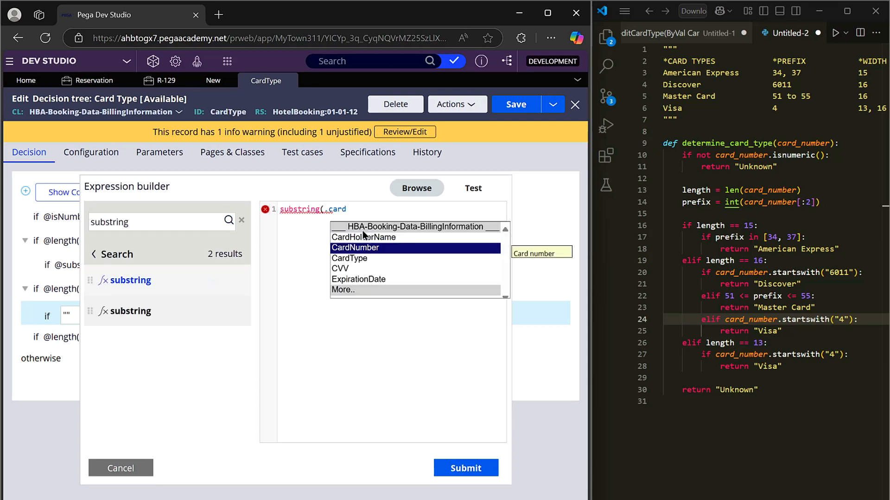
{"action": "key", "text": "Return"}
{"action": "type", "text": ", 0, 4) == "}
{"action": "type", "text": "\"\""}
{"action": "type", "text": "6011"}
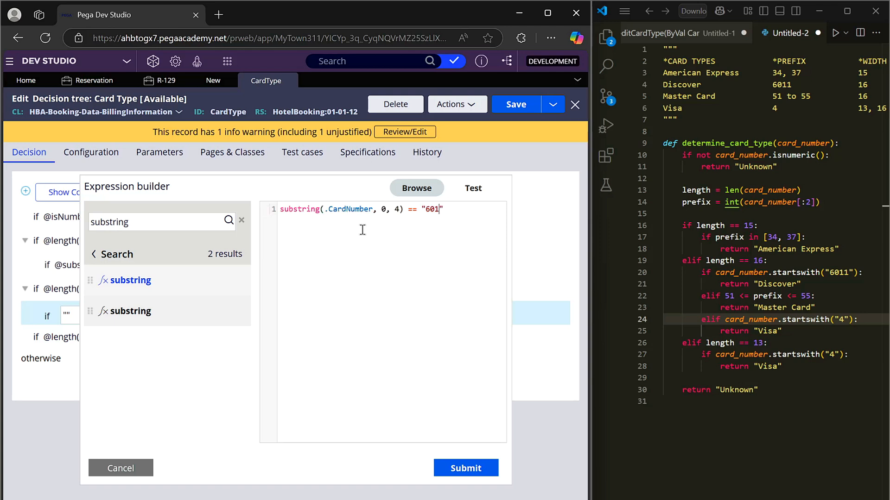
{"action": "left_click", "coordinate": [470, 468]}
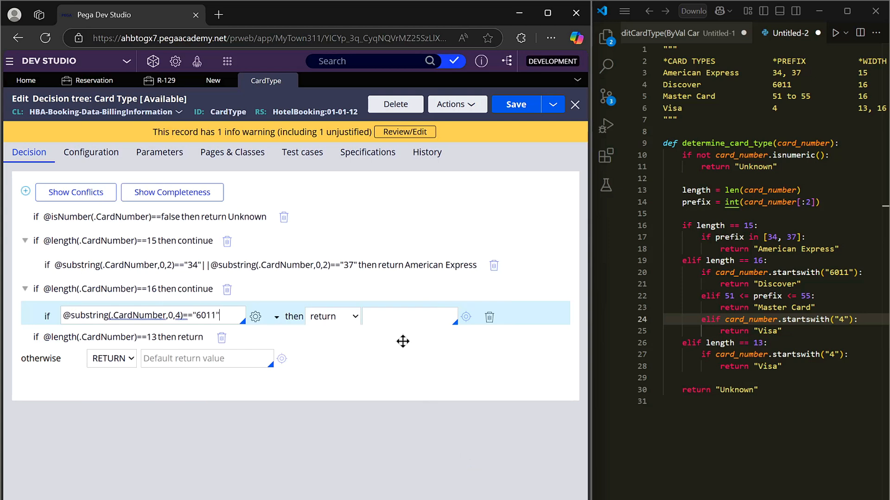
Step: Set the return value of the 6011 prefix condition to Discover and save the decision tree
{"action": "left_click", "coordinate": [394, 322]}
{"action": "type", "text": "Discover"}
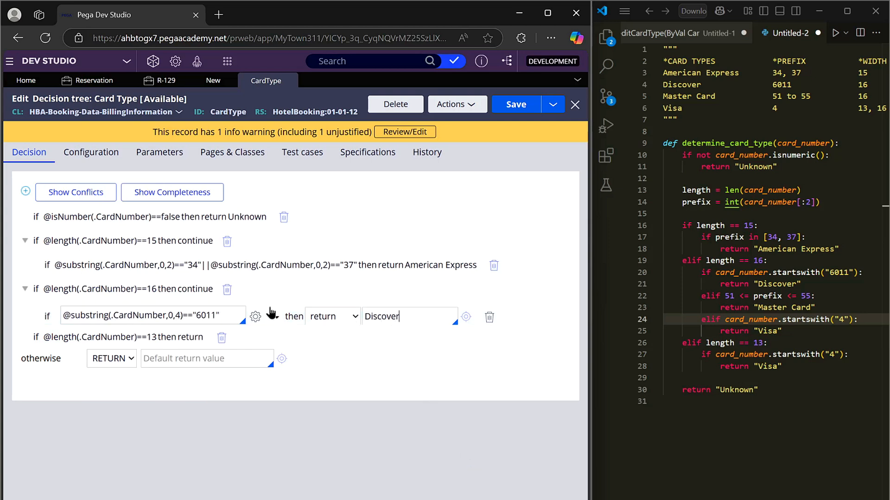
{"action": "left_click", "coordinate": [508, 111]}
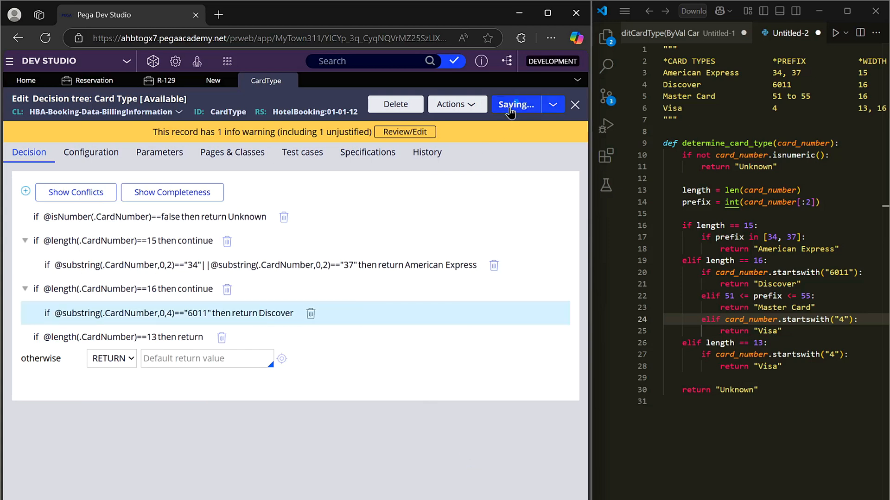
Step: Add a second condition under length 16 and build its expression substring(.CardNumber, 0, 2) with the substring function
{"action": "left_click", "coordinate": [26, 191]}
{"action": "left_click", "coordinate": [256, 341]}
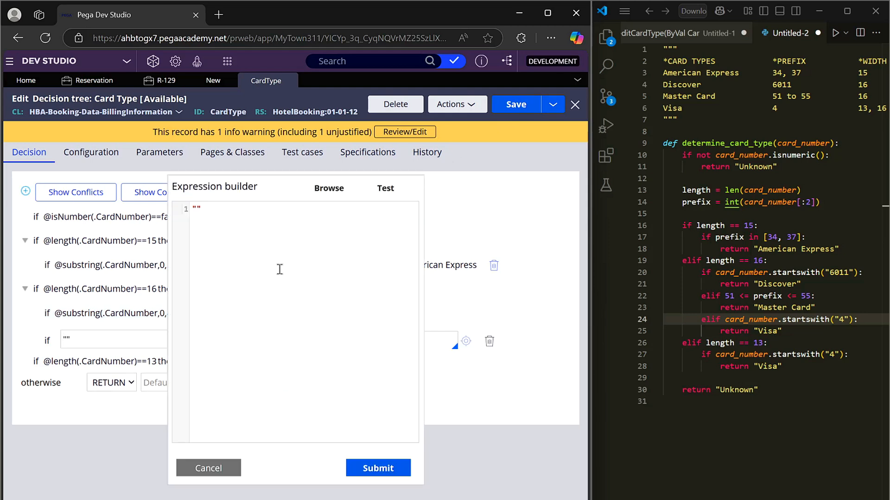
{"action": "left_click", "coordinate": [159, 215]}
{"action": "type", "text": "substring"}
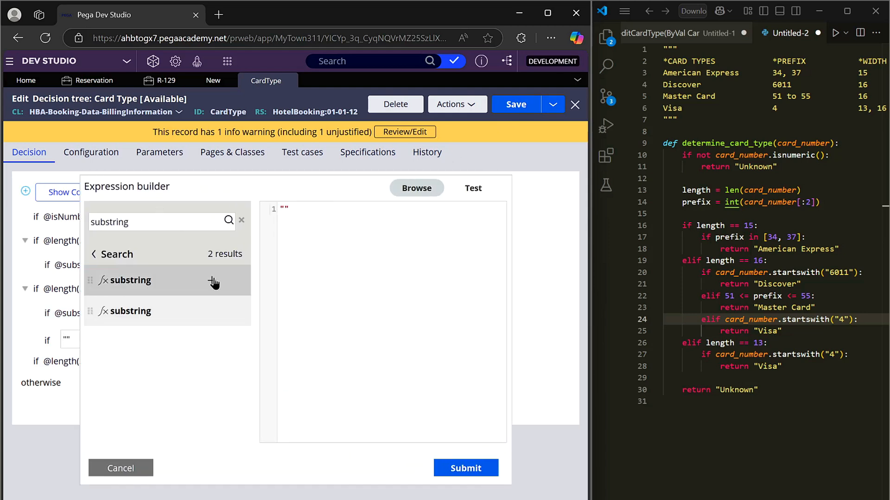
{"action": "left_click", "coordinate": [213, 280]}
{"action": "type", "text": ".CardNumberm, 0, 2)"}
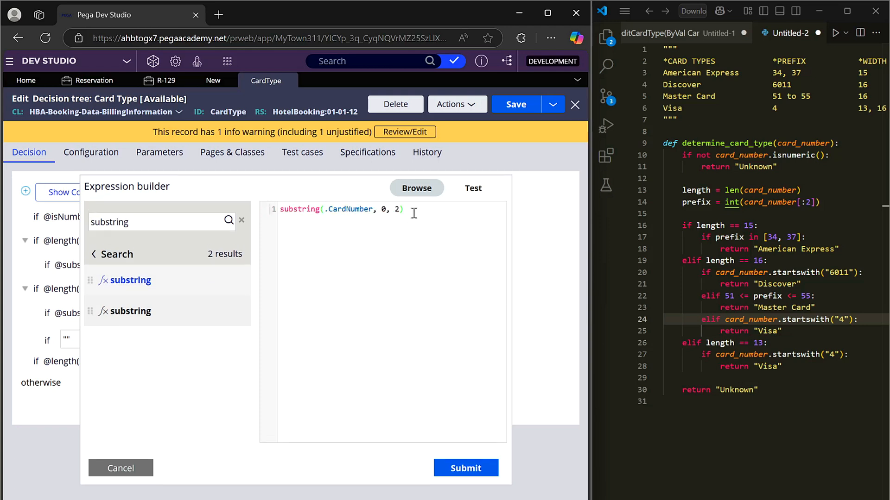
Step: Search for the toInt function and insert it in front of the substring call in the expression
{"action": "left_click", "coordinate": [294, 212]}
{"action": "double_click", "coordinate": [212, 220]}
{"action": "type", "text": "int"}
{"action": "key", "text": "BackSpace"}
{"action": "key", "text": "BackSpace"}
{"action": "key", "text": "BackSpace"}
{"action": "type", "text": "t"}
{"action": "left_click", "coordinate": [228, 220]}
{"action": "mouse_move", "coordinate": [125, 315]}
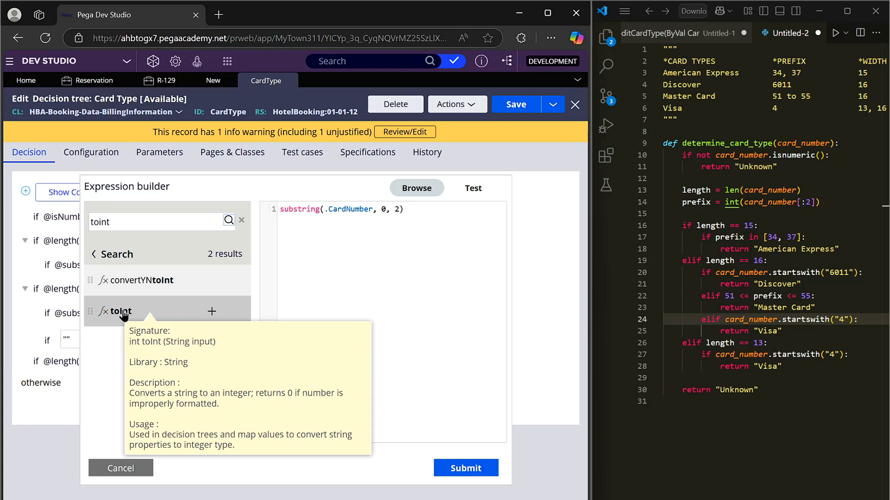
{"action": "left_click", "coordinate": [281, 209]}
{"action": "left_click", "coordinate": [212, 312]}
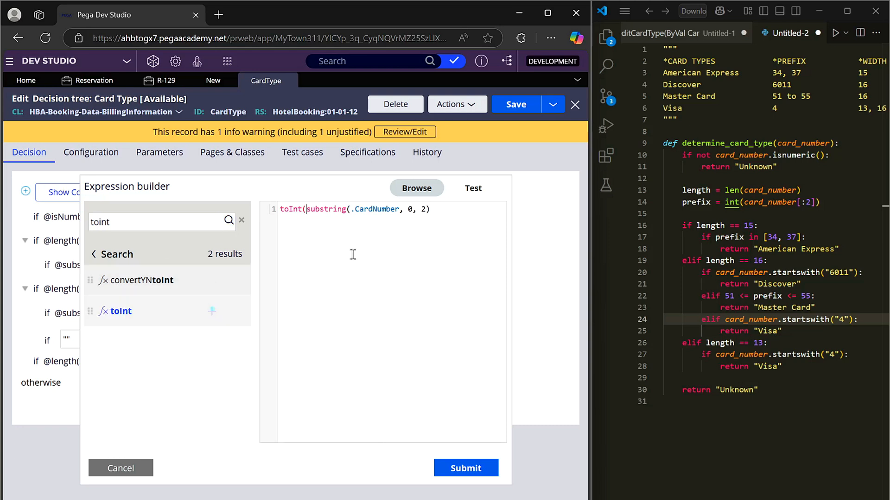
Step: Close the toInt call, add >= 51 && and insert a second toInt function with a nested substring function
{"action": "left_click", "coordinate": [466, 224]}
{"action": "left_click", "coordinate": [211, 312]}
{"action": "double_click", "coordinate": [210, 223]}
{"action": "type", "text": "substring"}
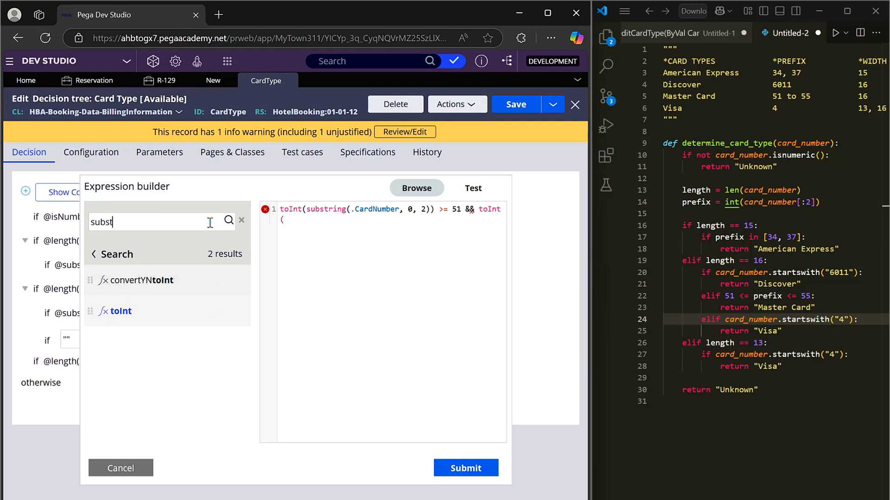
{"action": "left_click", "coordinate": [211, 281]}
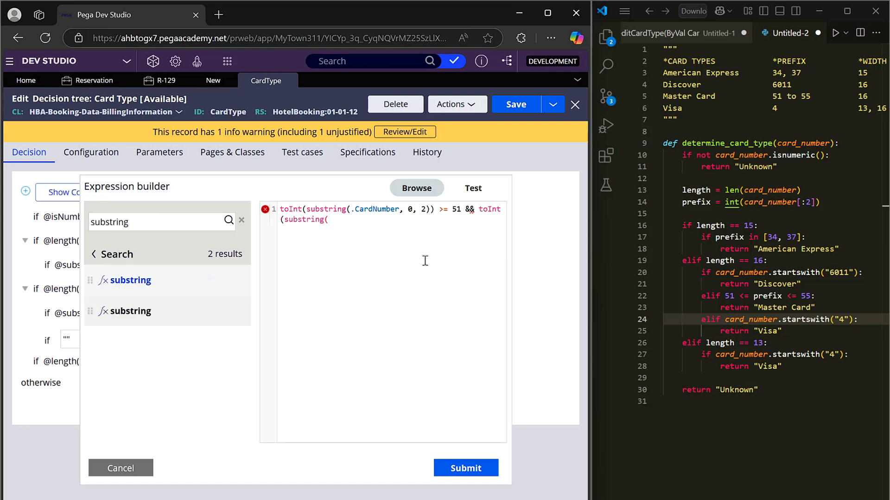
Step: Give the second substring the arguments .CardNumber, 0 and 2, compare its toInt value with <= 55, and submit the expression
{"action": "type", "text": ".card"}
{"action": "left_click", "coordinate": [425, 262]}
{"action": "type", "text": "mber, 0, 2"}
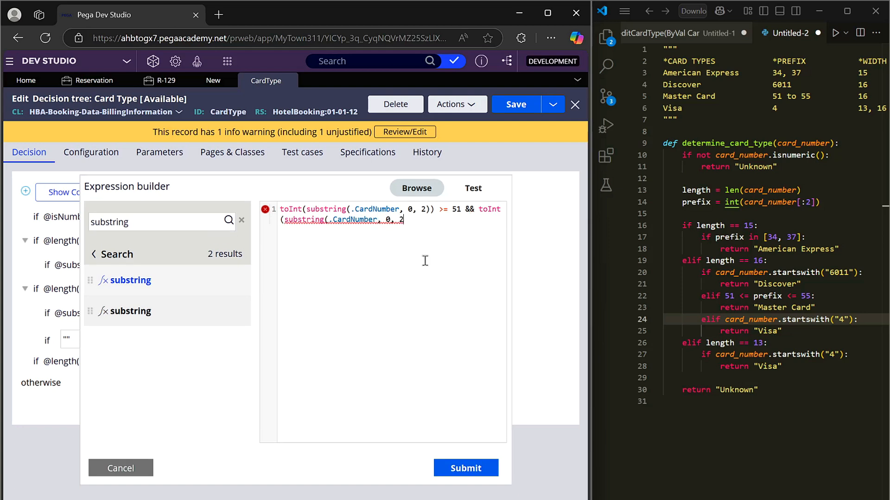
{"action": "type", "text": "))"}
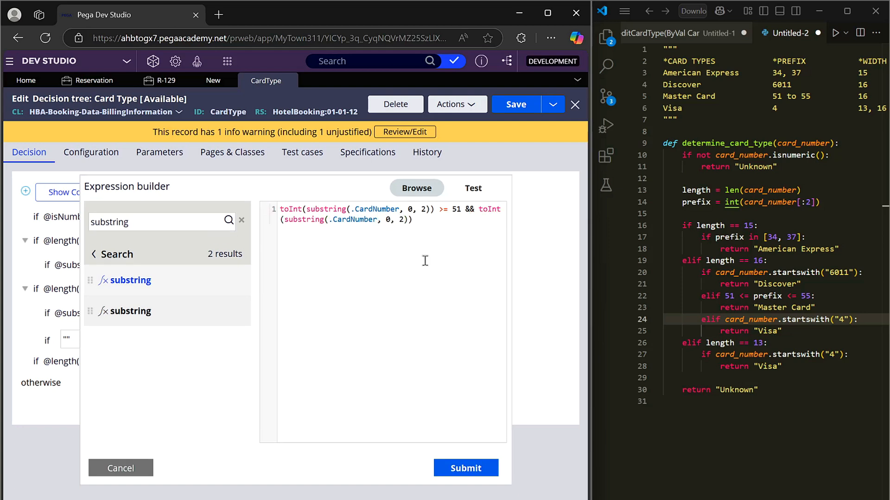
{"action": "type", "text": "=51&&"}
{"action": "left_click", "coordinate": [466, 468]}
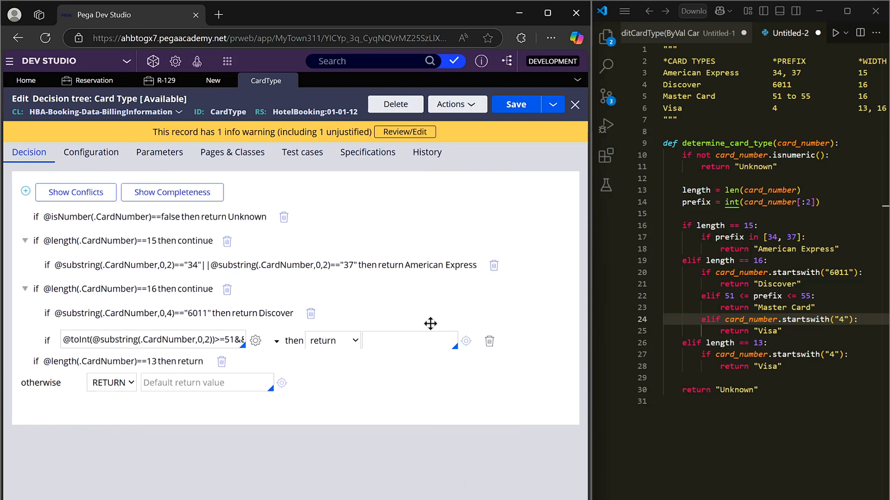
Step: Set the return value of the 51 to 55 prefix condition to Master Card and save the decision tree
{"action": "left_click", "coordinate": [424, 340]}
{"action": "type", "text": "Master Card"}
{"action": "left_click", "coordinate": [529, 109]}
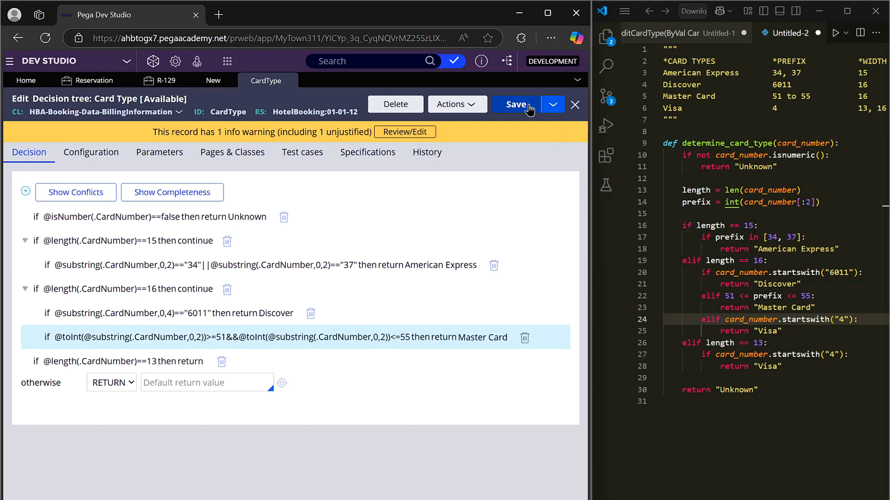
Step: Test the Master Card condition's expression with the CardNumber test values 5912 and 5012
{"action": "left_click", "coordinate": [306, 342]}
{"action": "left_click", "coordinate": [255, 343]}
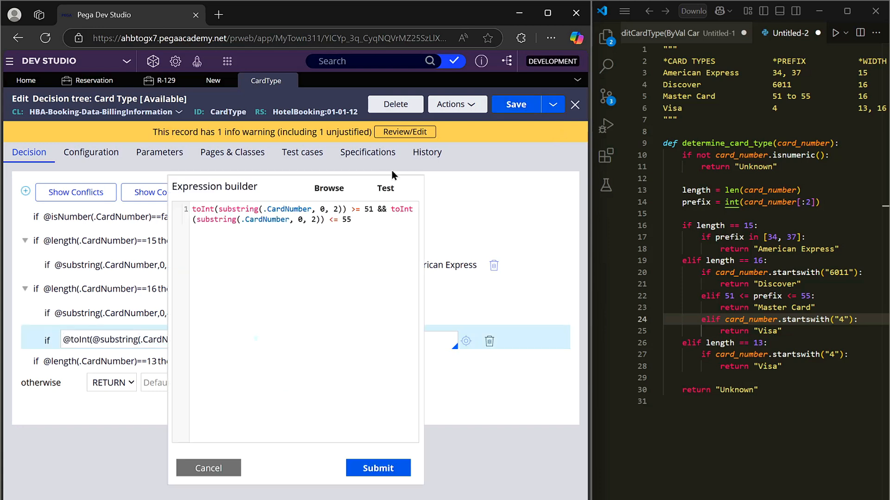
{"action": "left_click", "coordinate": [372, 262]}
{"action": "type", "text": "5912"}
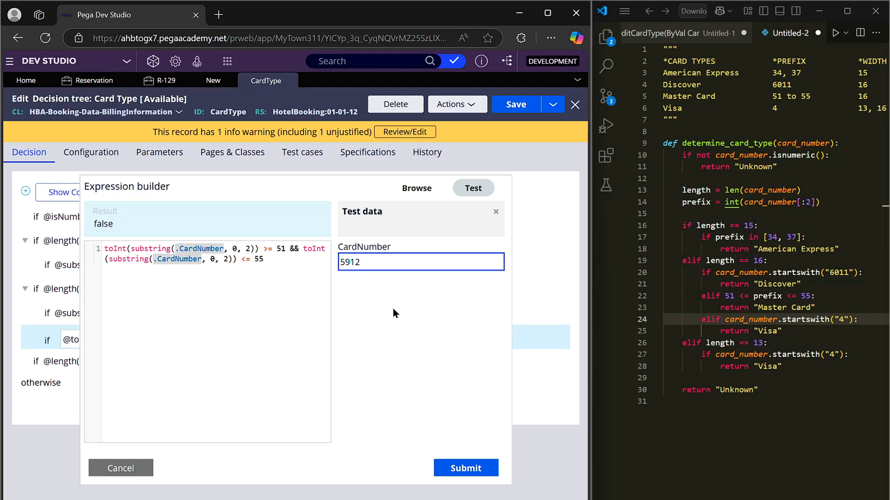
{"action": "key", "text": "BackSpace"}
{"action": "type", "text": "1"}
{"action": "key", "text": "Delete"}
{"action": "type", "text": "0"}
{"action": "key", "text": "Tab"}
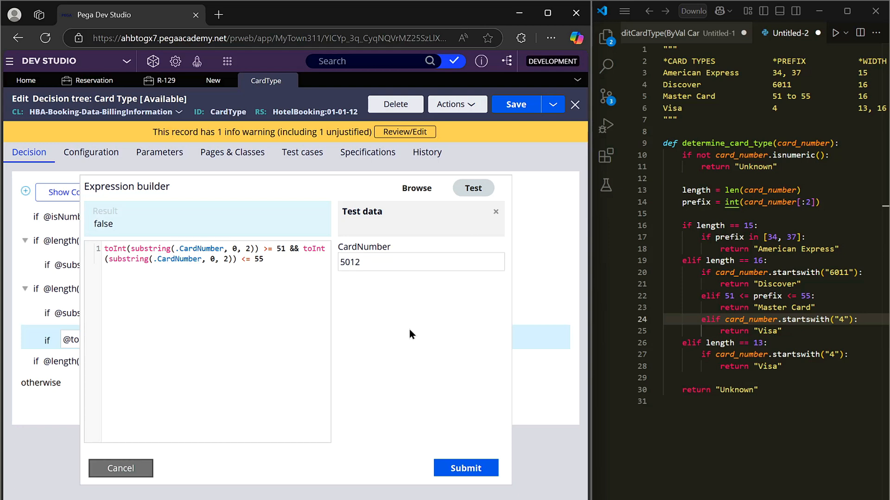
Step: Test the expression with the CardNumber test value 55512 and submit the expression builder
{"action": "left_click", "coordinate": [350, 264]}
{"action": "type", "text": "55"}
{"action": "key", "text": "Tab"}
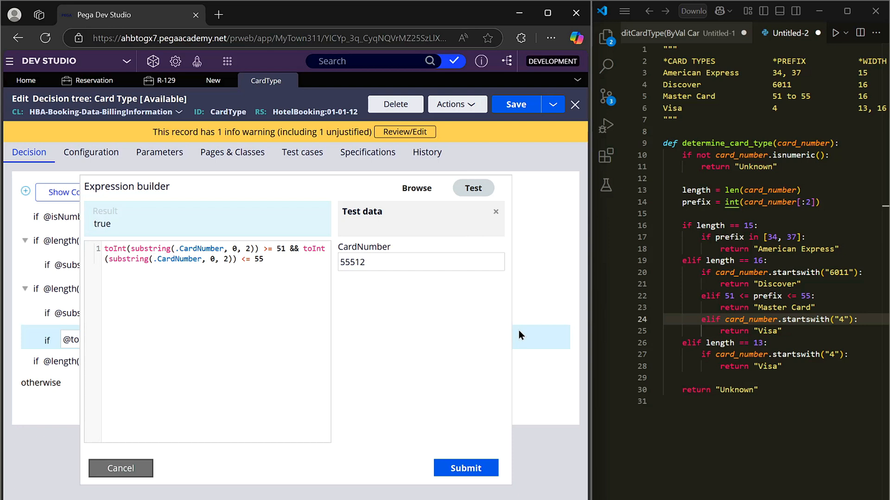
{"action": "left_click", "coordinate": [438, 461]}
Step: Add a condition below the Master Card one, search for the substring function and insert it in its expression
{"action": "left_click", "coordinate": [440, 342]}
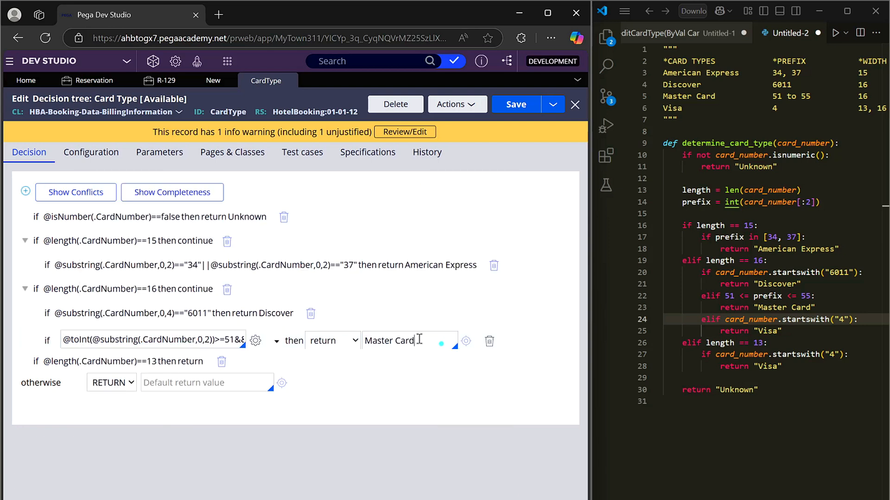
{"action": "left_click", "coordinate": [26, 192]}
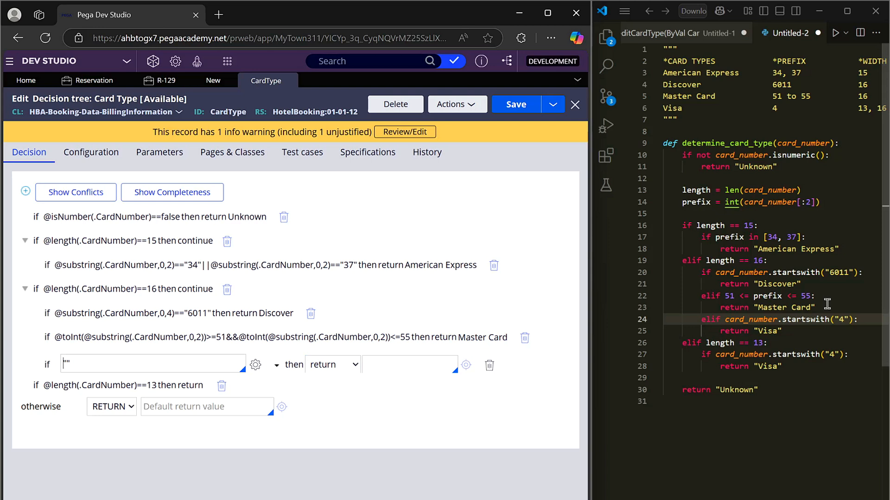
{"action": "left_click", "coordinate": [808, 330]}
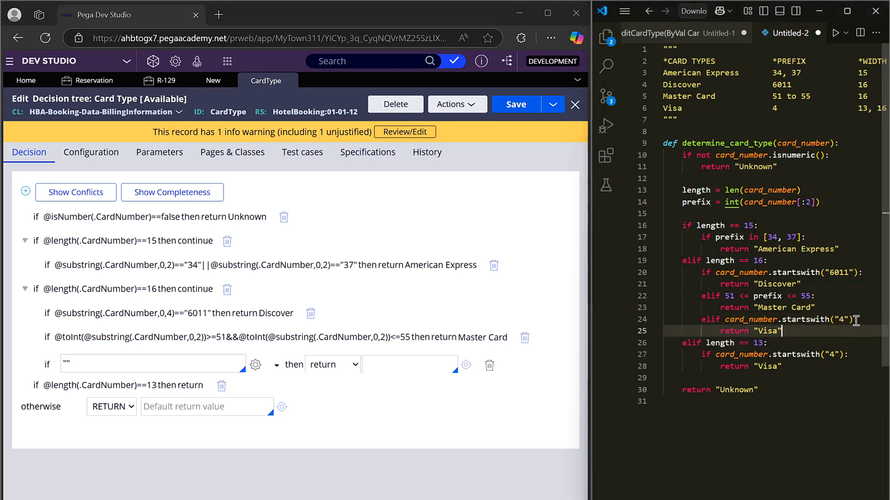
{"action": "left_click", "coordinate": [256, 364]}
{"action": "left_click", "coordinate": [193, 220]}
{"action": "type", "text": "substring"}
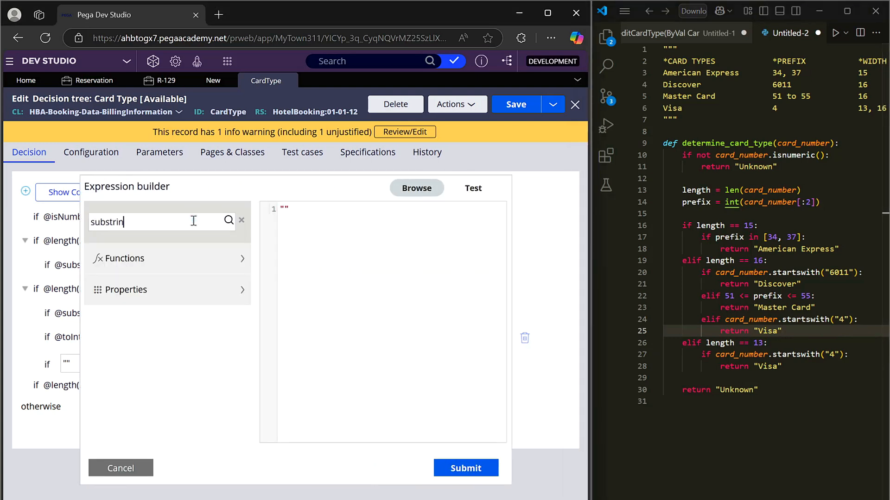
{"action": "left_click", "coordinate": [212, 280]}
Step: Complete the expression as substring(.CardNumber, 0, 1) == "4", submit it and set the condition's return value to Visa
{"action": "left_click", "coordinate": [357, 212]}
{"action": "key", "text": "BackSpace"}
{"action": "key", "text": "BackSpace"}
{"action": "type", "text": ".card"}
{"action": "key", "text": "Return"}
{"action": "type", "text": ", 0, 1"}
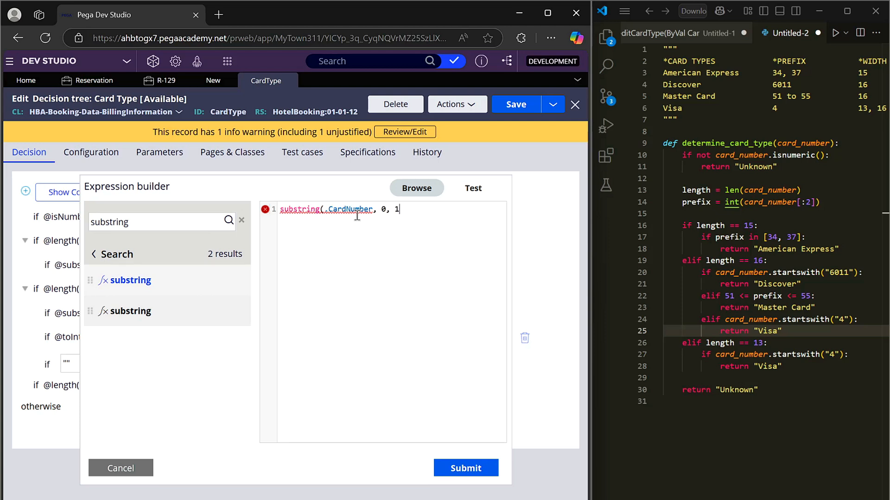
{"action": "type", "text": "\"\""}
{"action": "left_click", "coordinate": [466, 468]}
{"action": "left_click", "coordinate": [404, 367]}
{"action": "type", "text": "Visa"}
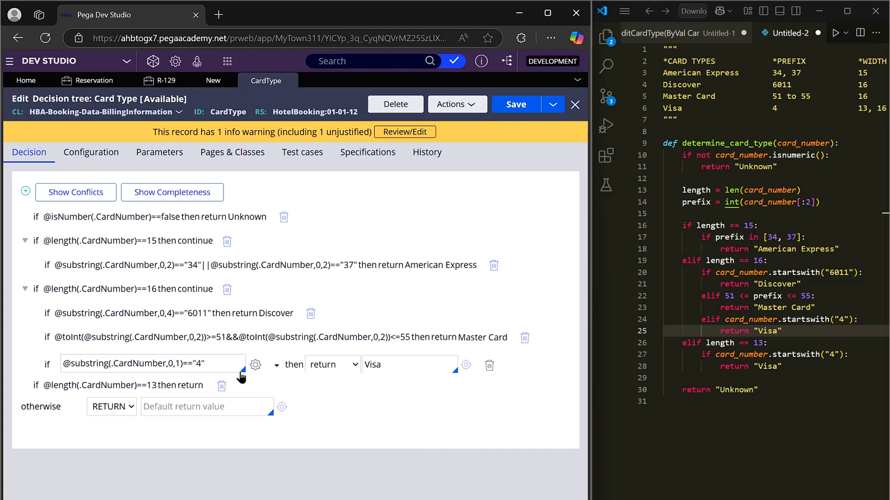
Step: Set the action of the length 13 condition to continue, giving it a nested condition
{"action": "left_click", "coordinate": [118, 386]}
{"action": "left_click", "coordinate": [322, 388]}
{"action": "left_click", "coordinate": [319, 424]}
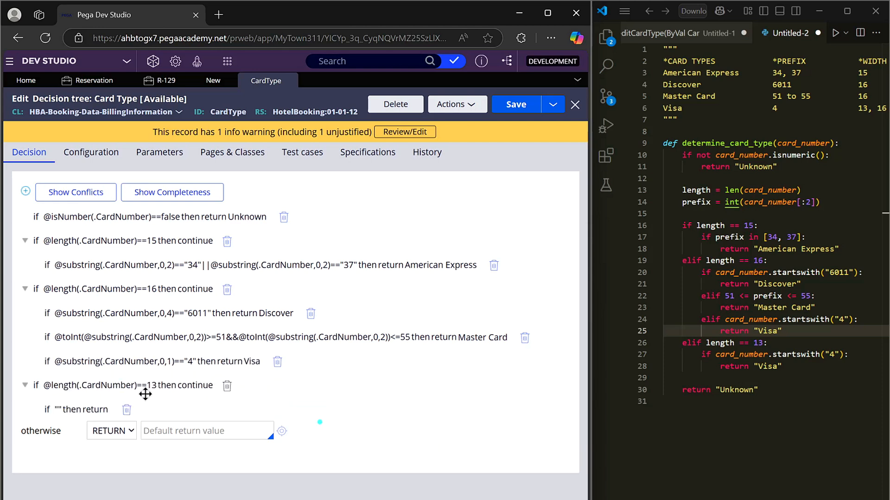
Step: Search for the substring function and insert it in the expression of the condition nested under length 13
{"action": "left_click", "coordinate": [99, 417]}
{"action": "left_click", "coordinate": [255, 412]}
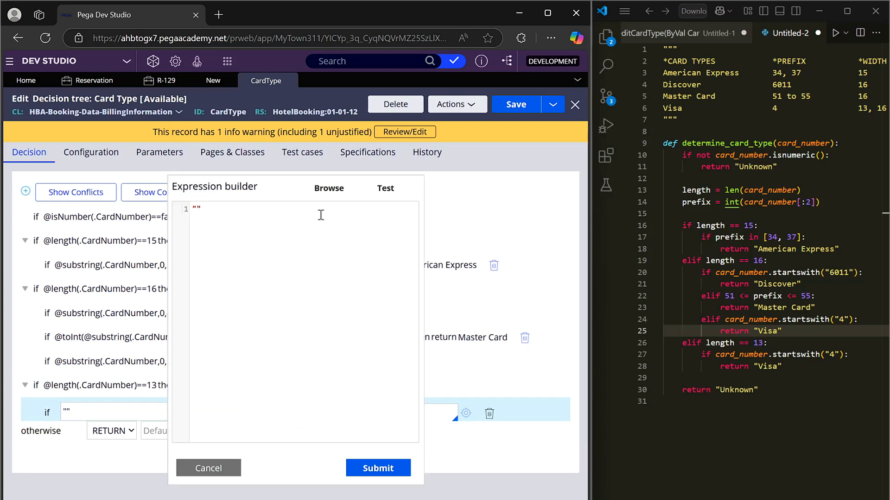
{"action": "left_click", "coordinate": [327, 189]}
{"action": "left_click", "coordinate": [186, 225]}
{"action": "type", "text": "subtring"}
{"action": "double_click", "coordinate": [186, 224]}
{"action": "type", "text": "substring"}
{"action": "left_click", "coordinate": [211, 284]}
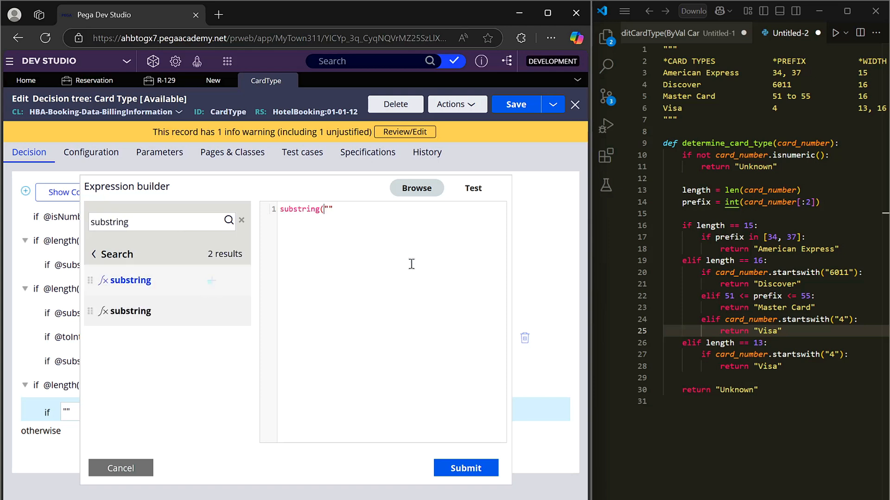
Step: Give substring the arguments .CardNumber, 0 and 1, compare it with == "4", submit, and return Visa for the nested length 13 condition
{"action": "type", "text": "."}
{"action": "key", "text": "Down"}
{"action": "key", "text": "Down"}
{"action": "key", "text": "Return"}
{"action": "type", "text": ", 0, 1) == \"4\""}
{"action": "left_click", "coordinate": [466, 468]}
{"action": "left_click", "coordinate": [395, 411]}
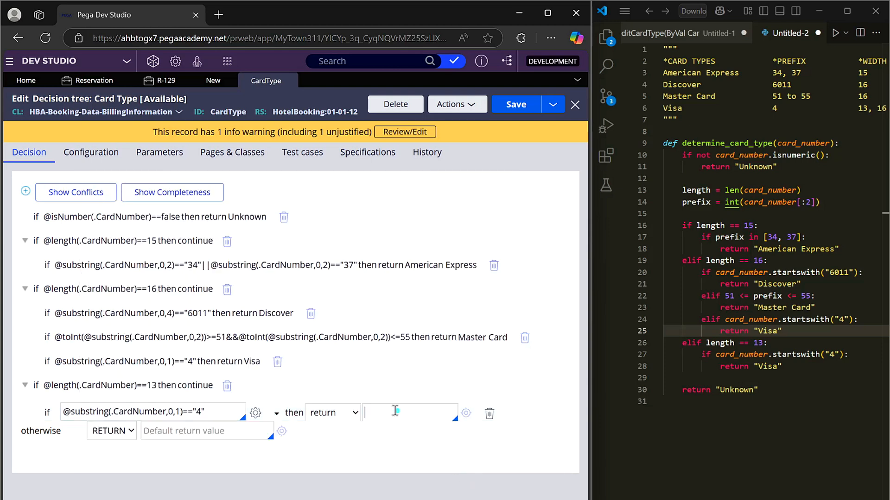
{"action": "type", "text": "Visa"}
Step: Set the otherwise return value to Unknown and save the decision tree
{"action": "left_click", "coordinate": [204, 431]}
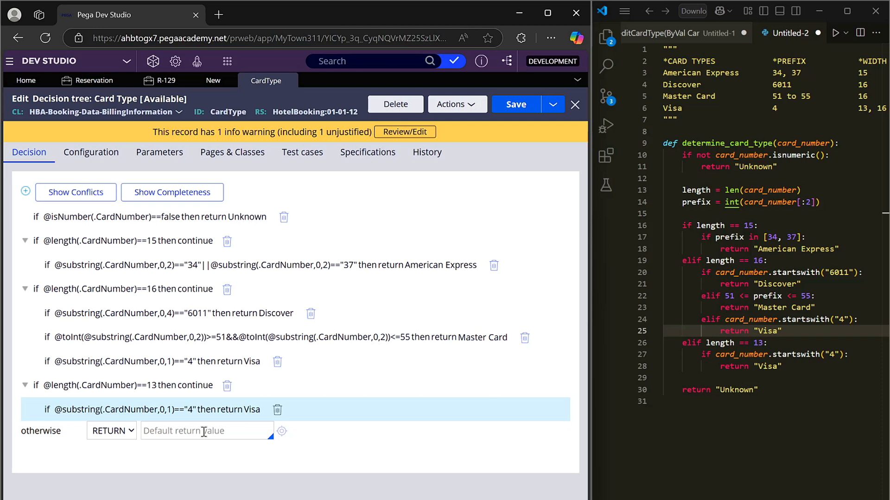
{"action": "type", "text": "Unknown"}
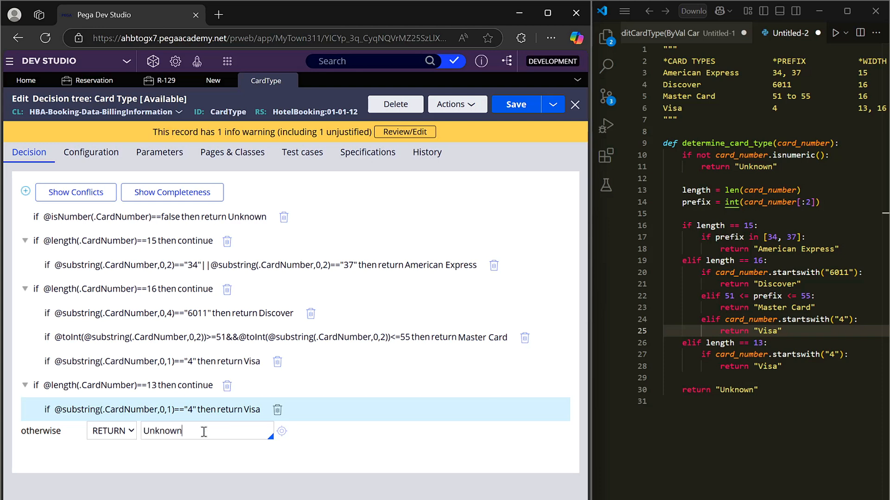
{"action": "left_click", "coordinate": [510, 104]}
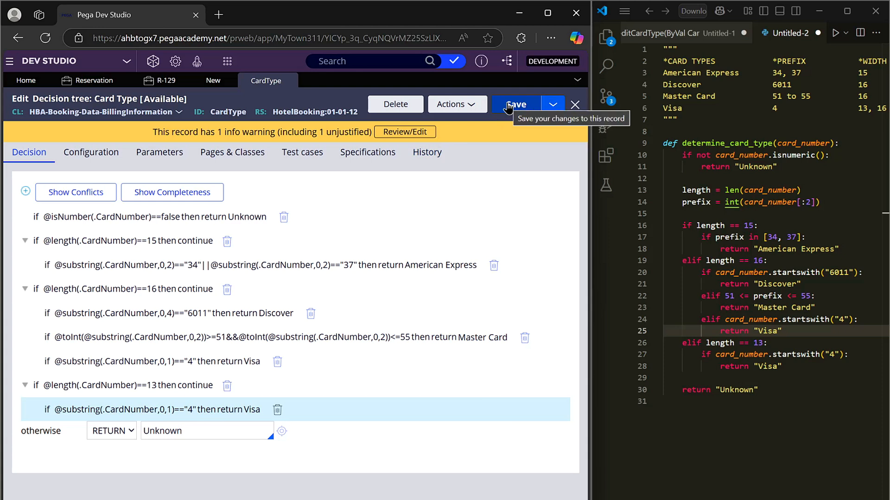
Step: Return to the Declare Expression and save it with Card type set to the Result of Decision Tree CardType
{"action": "left_click", "coordinate": [213, 81]}
{"action": "left_click", "coordinate": [310, 260]}
{"action": "left_click", "coordinate": [278, 293]}
{"action": "left_click", "coordinate": [518, 106]}
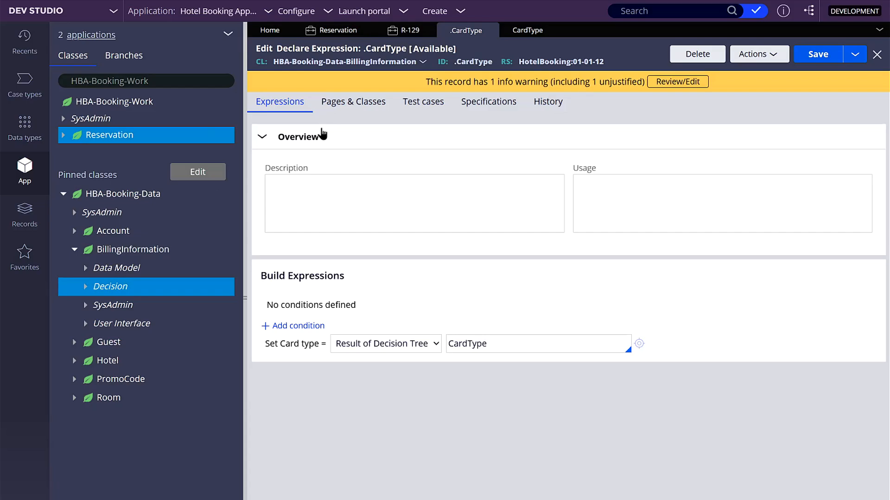
Step: Open the CardType section from the BillingInformation class's User Interface rules
{"action": "left_click", "coordinate": [86, 324]}
{"action": "left_click", "coordinate": [96, 342]}
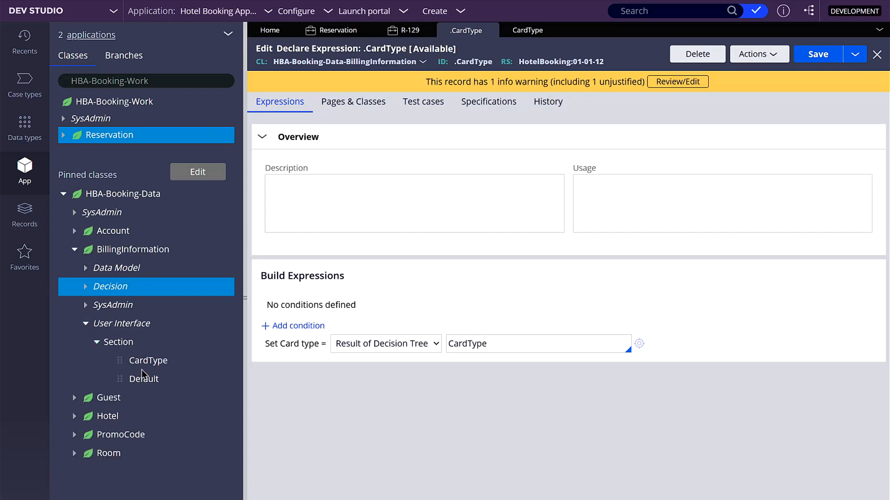
{"action": "left_click", "coordinate": [148, 360]}
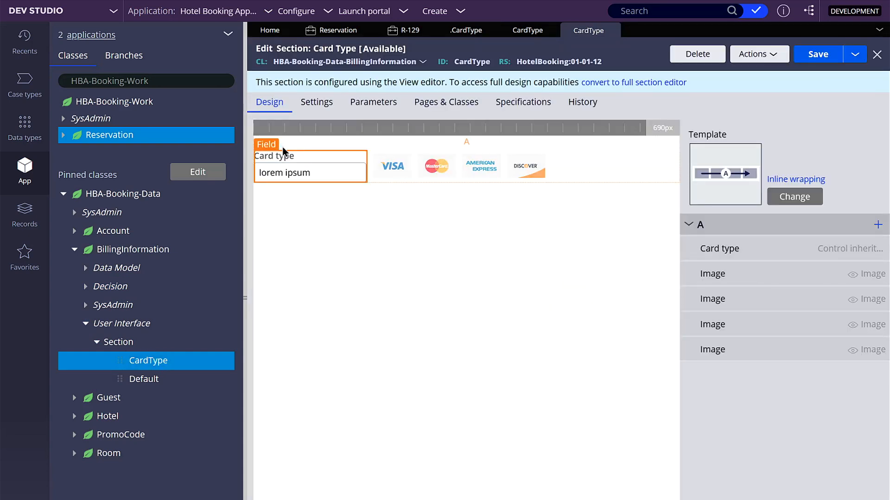
Step: Set the Card type field's edit options to Read-only (always), submit the cell properties and save the section
{"action": "double_click", "coordinate": [282, 146]}
{"action": "left_click", "coordinate": [458, 207]}
{"action": "left_click", "coordinate": [479, 235]}
{"action": "left_click", "coordinate": [533, 269]}
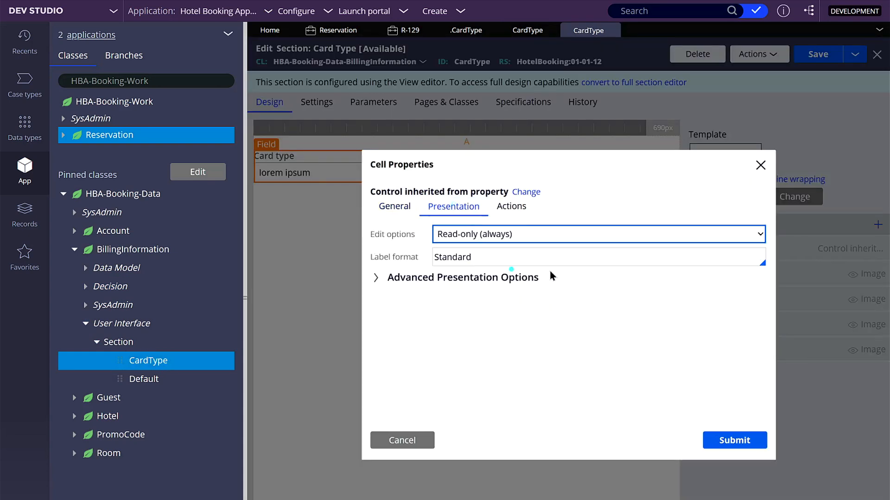
{"action": "left_click", "coordinate": [731, 442]}
{"action": "left_click", "coordinate": [814, 56]}
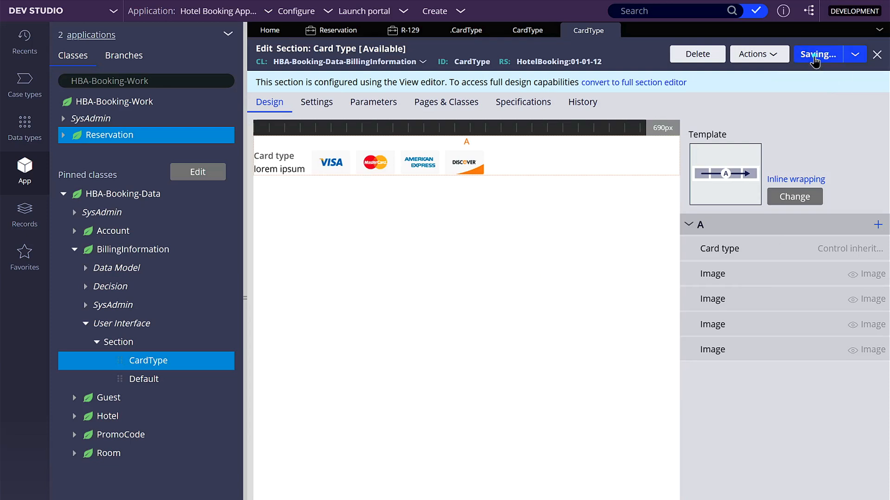
Step: Switch to reservation case R-129 and refresh its Billing Information form
{"action": "left_click", "coordinate": [406, 40]}
{"action": "left_click", "coordinate": [466, 31]}
{"action": "left_click", "coordinate": [397, 41]}
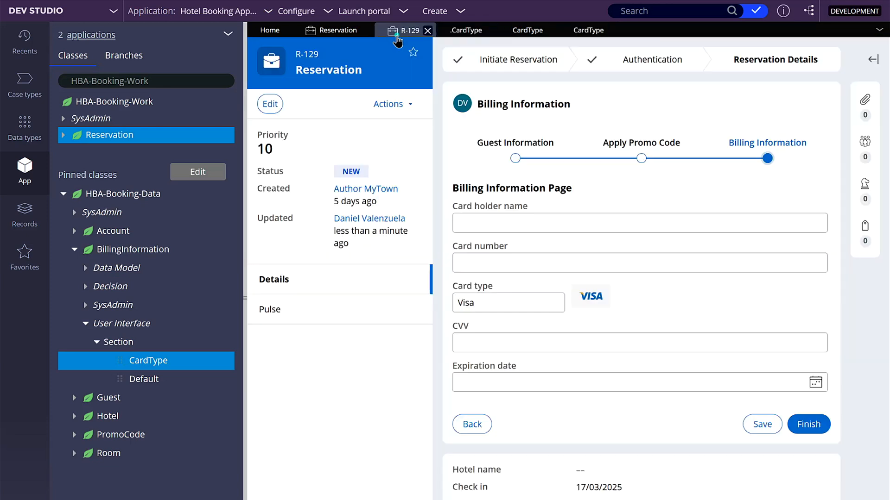
{"action": "left_click", "coordinate": [394, 105]}
{"action": "left_click", "coordinate": [368, 216]}
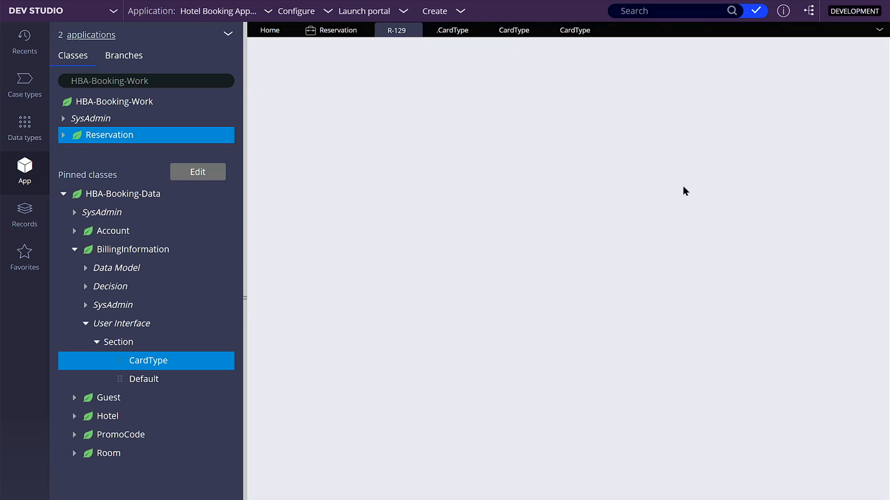
{"action": "left_click", "coordinate": [808, 128]}
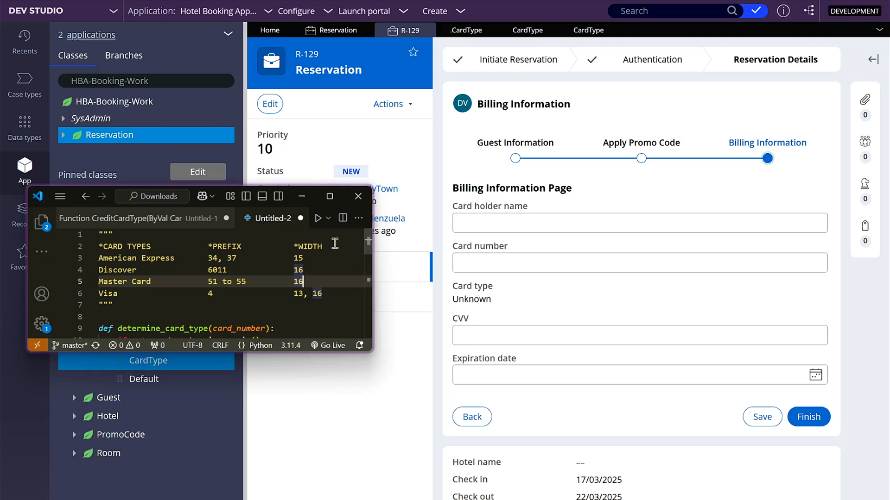
Step: Enter a 15-digit card number starting with 34 in the Card number field to test American Express
{"action": "left_click", "coordinate": [489, 261]}
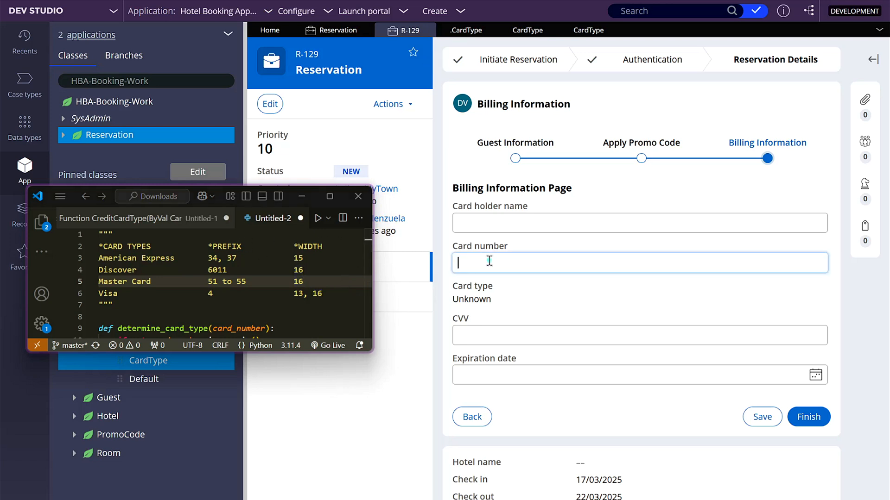
{"action": "type", "text": "34182"}
{"action": "type", "text": "1231234512345"}
{"action": "key", "text": "Tab"}
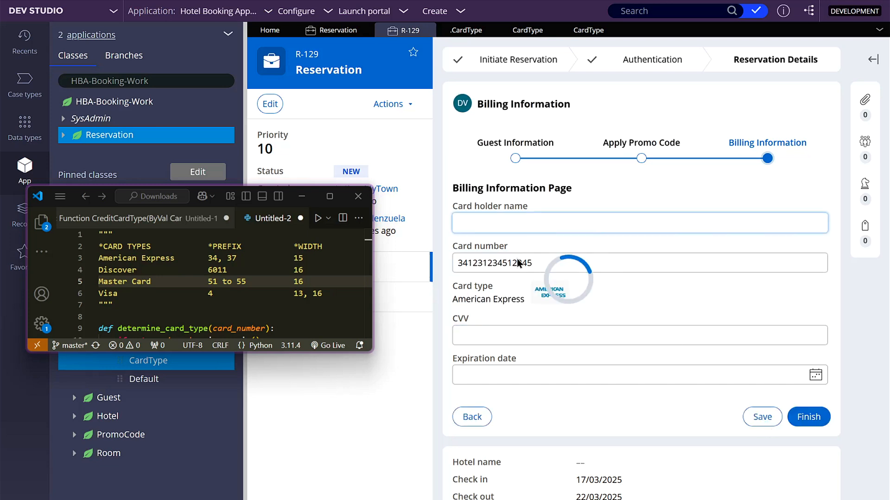
Step: Change the card number to a 15-digit one starting with 37 and save the billing form
{"action": "left_click", "coordinate": [546, 261]}
{"action": "type", "text": "1"}
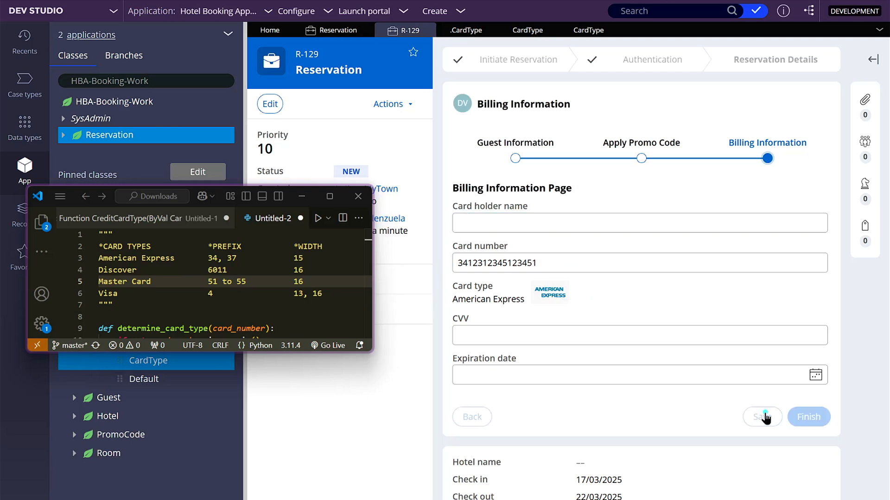
{"action": "key", "text": "Delete"}
{"action": "type", "text": "7"}
{"action": "left_click", "coordinate": [766, 419]}
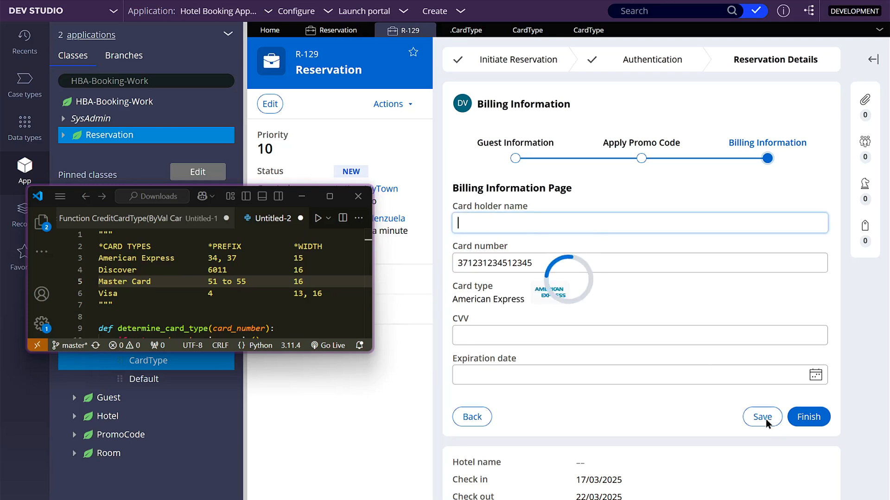
Step: Change the card number to a 16-digit one starting with 6011 to test Discover
{"action": "double_click", "coordinate": [589, 265]}
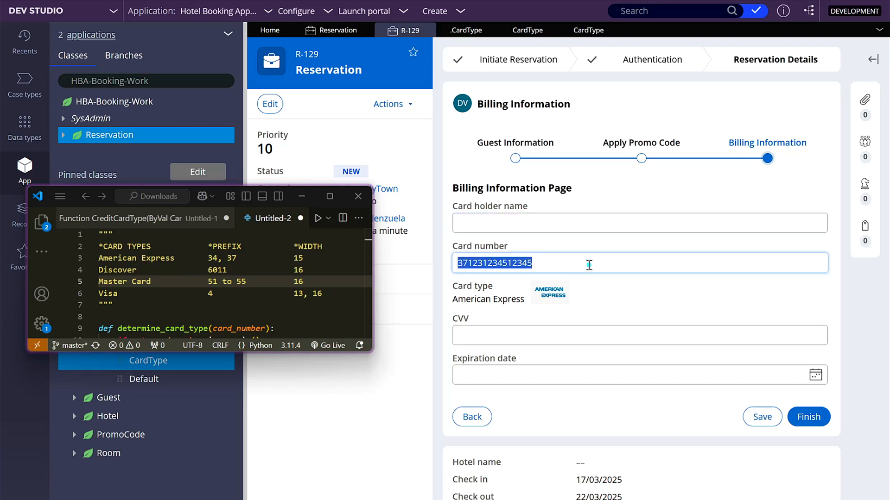
{"action": "key", "text": "Home"}
{"action": "key", "text": "Delete"}
{"action": "key", "text": "Delete"}
{"action": "key", "text": "Delete"}
{"action": "key", "text": "Delete"}
{"action": "type", "text": "6011"}
{"action": "key", "text": "Delete"}
{"action": "key", "text": "Tab"}
{"action": "left_click", "coordinate": [753, 415]}
{"action": "left_click", "coordinate": [533, 263]}
{"action": "type", "text": "12"}
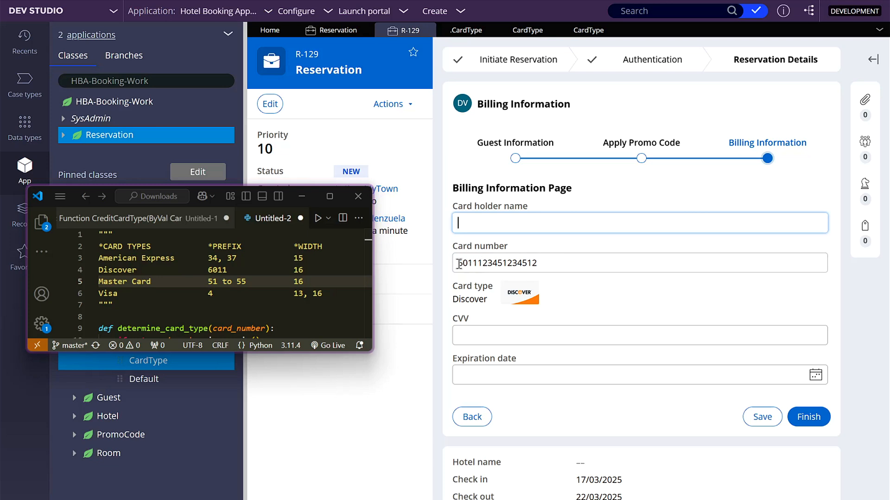
Step: Replace the card number with a 16-digit one starting with 51 and save the form to test Master Card
{"action": "left_click_drag", "start_coordinate": [458, 263], "coordinate": [653, 261]}
{"action": "type", "text": "51"}
{"action": "type", "text": "12123412341234"}
{"action": "left_click", "coordinate": [768, 422]}
Step: Change the card number's prefix to 55, 53 and 56 in turn, saving the form after each change
{"action": "left_click_drag", "start_coordinate": [463, 263], "coordinate": [467, 263]}
{"action": "type", "text": "5"}
{"action": "left_click", "coordinate": [750, 413]}
{"action": "left_click", "coordinate": [468, 264]}
{"action": "key", "text": "BackSpace"}
{"action": "type", "text": "3"}
{"action": "left_click", "coordinate": [756, 414]}
{"action": "left_click", "coordinate": [467, 264]}
{"action": "key", "text": "BackSpace"}
{"action": "type", "text": "6"}
{"action": "left_click", "coordinate": [770, 420]}
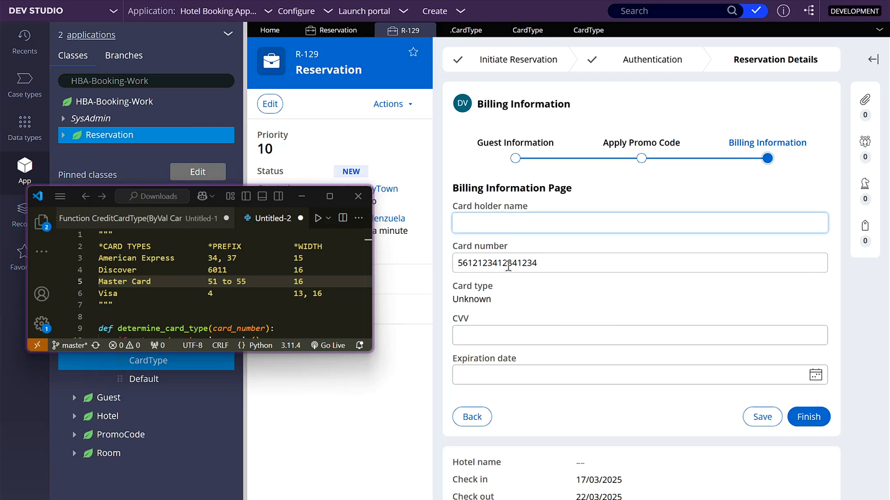
Step: Change the first digit of the 16-digit card number to 4 to test Visa
{"action": "double_click", "coordinate": [490, 268]}
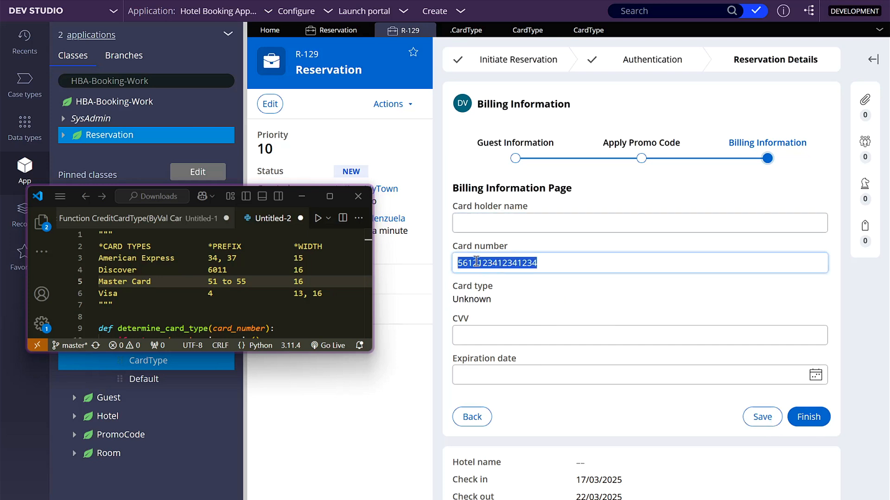
{"action": "key", "text": "Home"}
{"action": "key", "text": "Delete"}
{"action": "type", "text": "4"}
{"action": "left_click", "coordinate": [555, 268]}
Step: Shorten the card number starting with 4 to 13 digits and leave the field to test the shorter Visa length
{"action": "key", "text": "BackSpace"}
{"action": "key", "text": "BackSpace"}
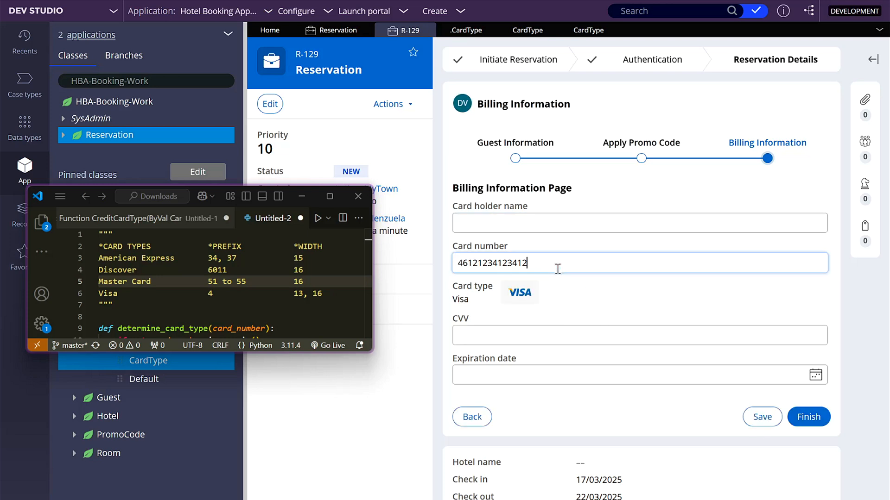
{"action": "key", "text": "BackSpace"}
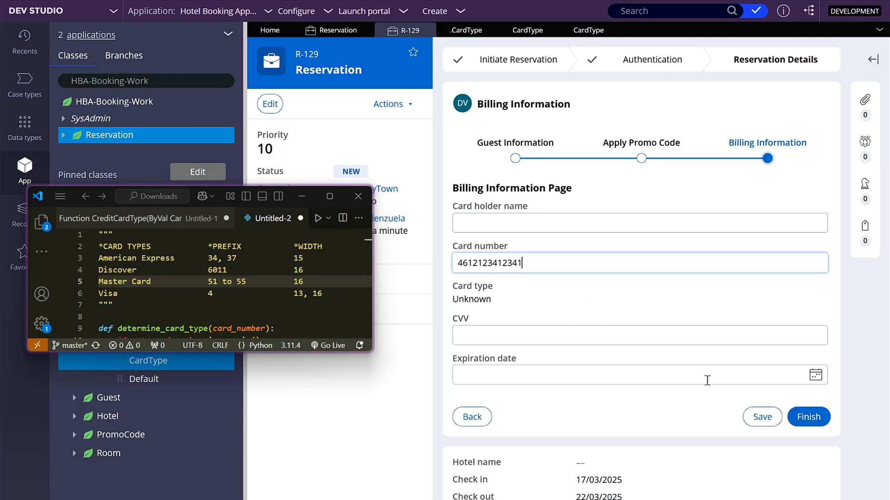
{"action": "key", "text": "shift+Tab"}
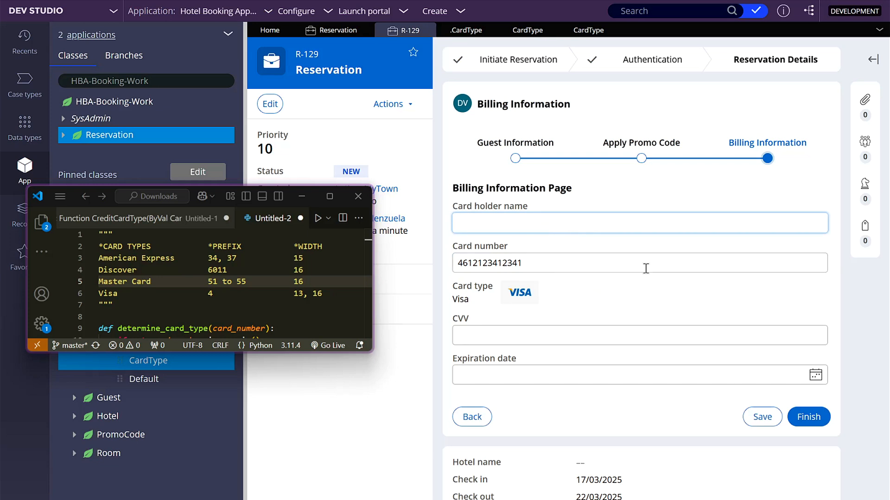